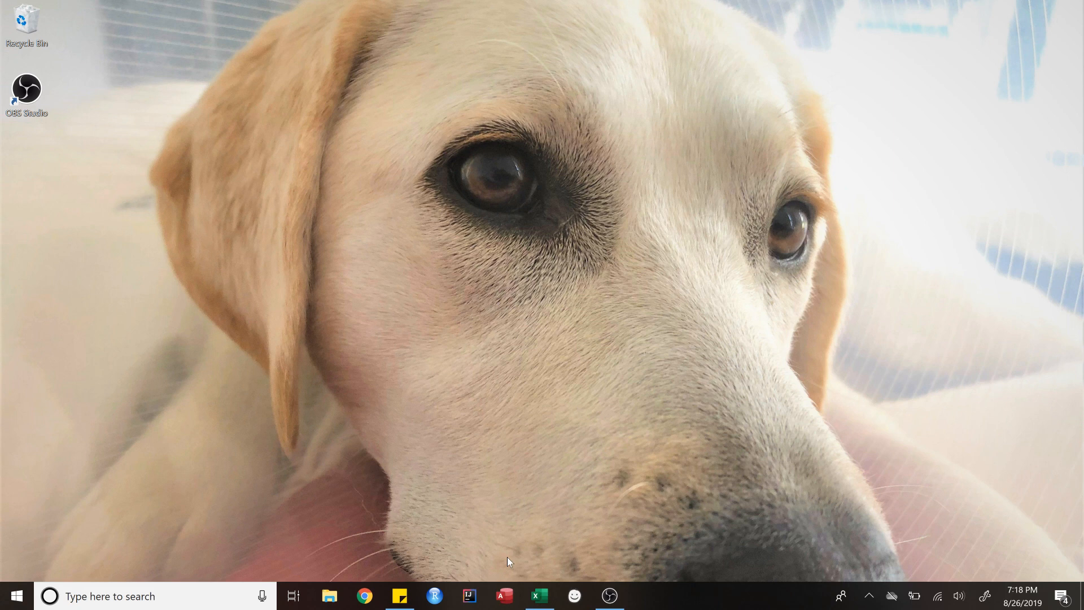
Step: Launch Access and start a blank database, proposed as Database7 in Documents
mouse_move(540, 595)
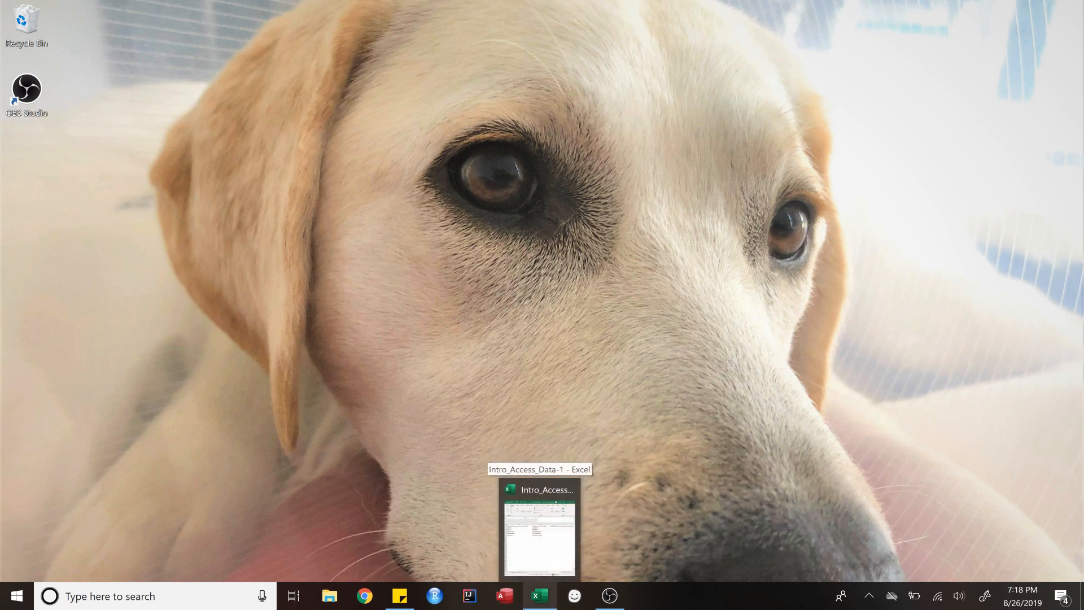
click(501, 598)
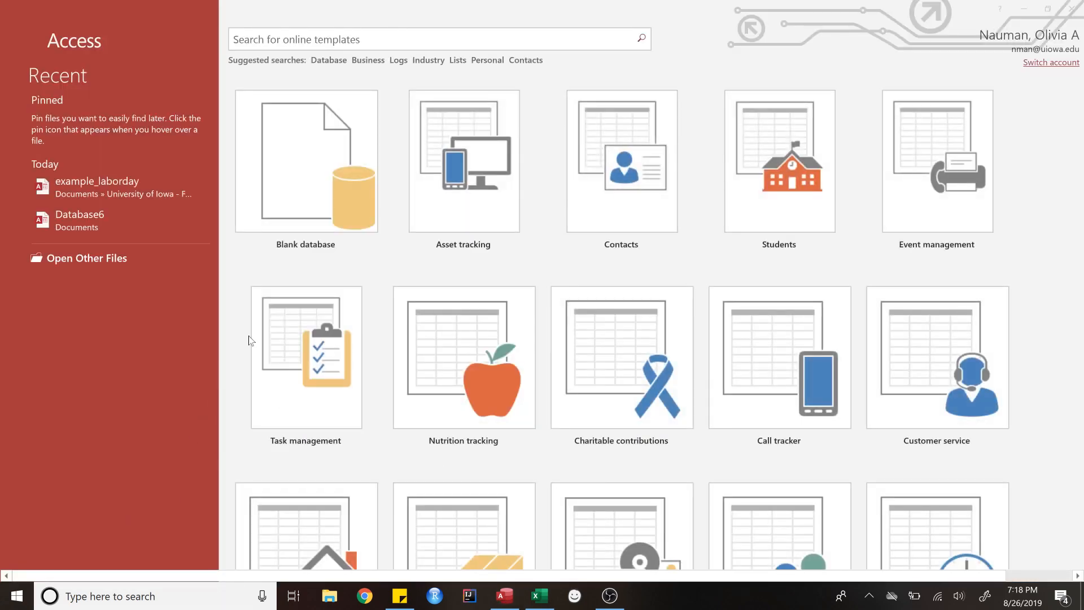
click(302, 192)
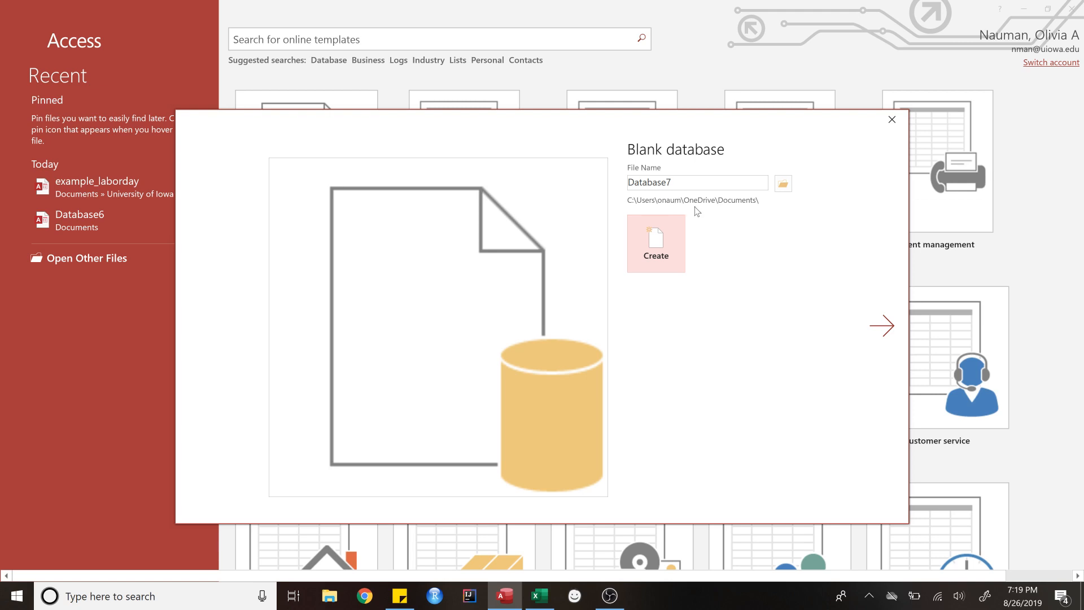
Step: Create the Database7 database, which opens an empty Table1 with only an ID field
click(675, 245)
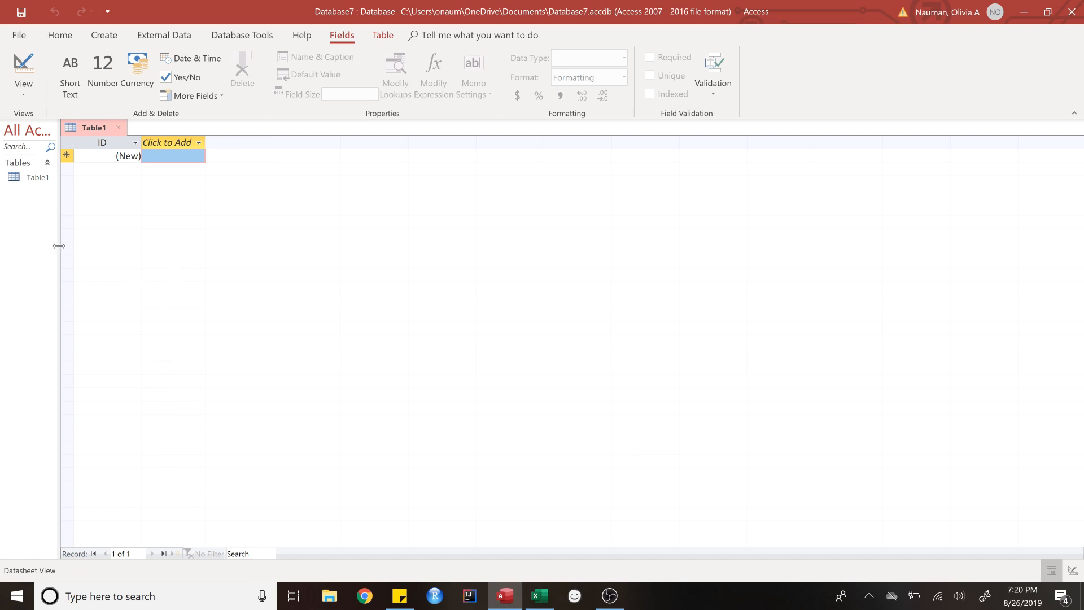
Step: Widen the navigation pane so the All Access Objects heading shows above Table1
drag(59, 246, 205, 241)
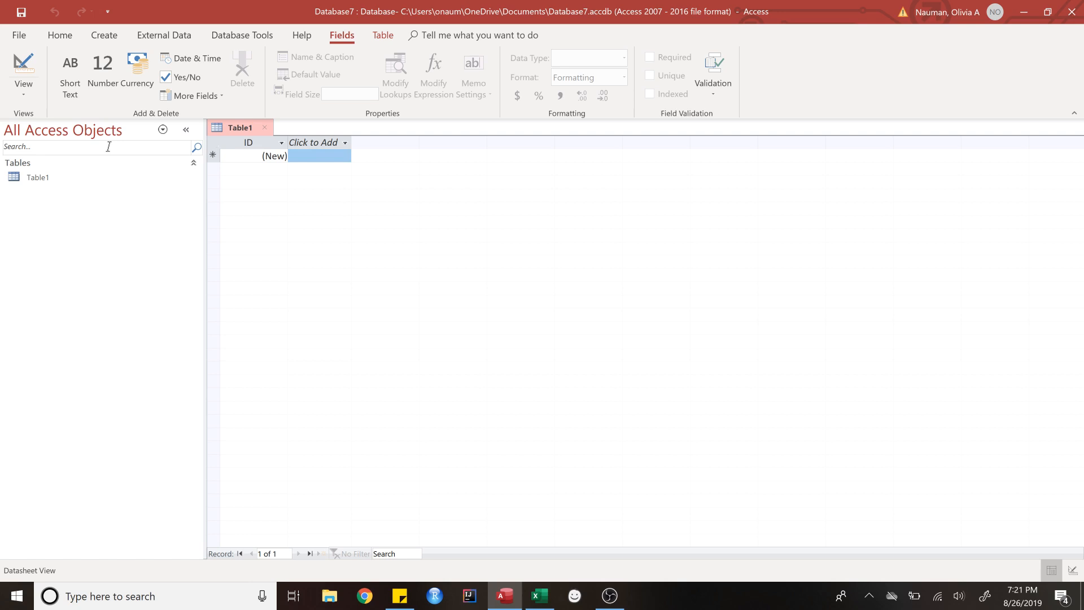
click(162, 129)
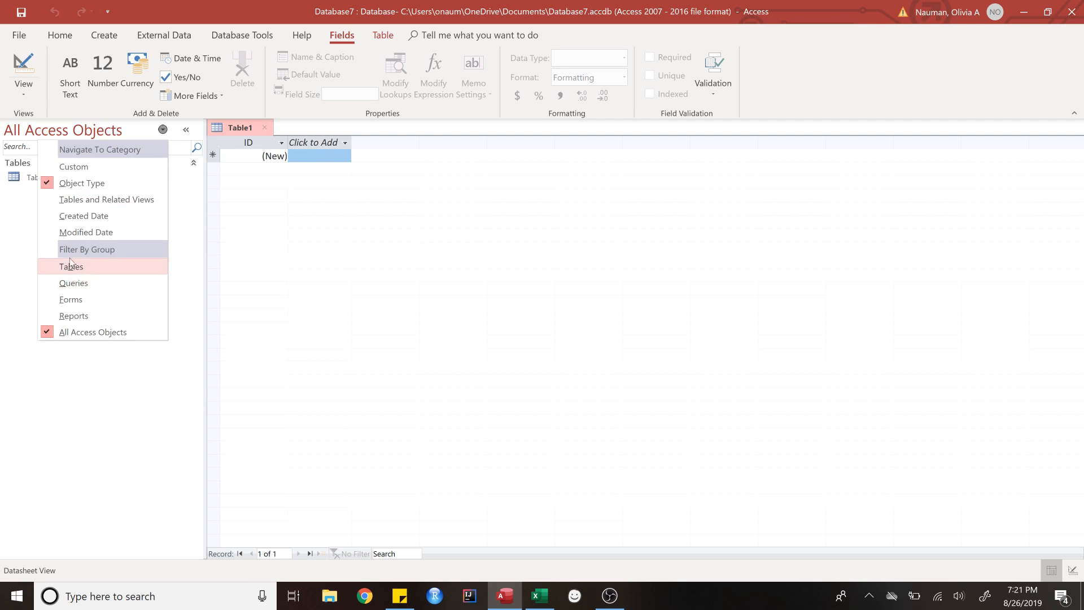
click(163, 135)
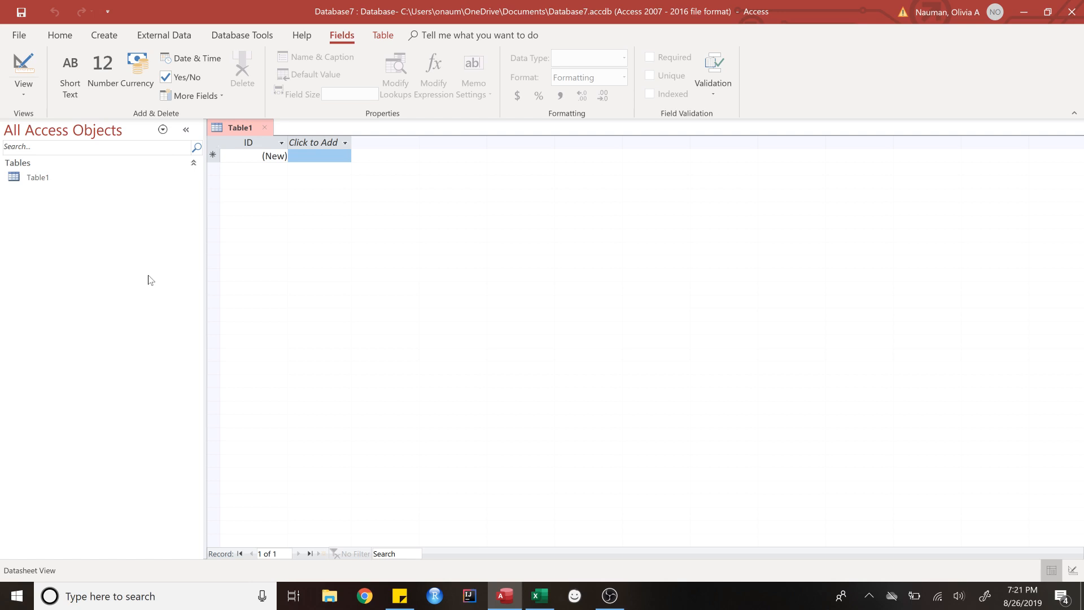
click(63, 39)
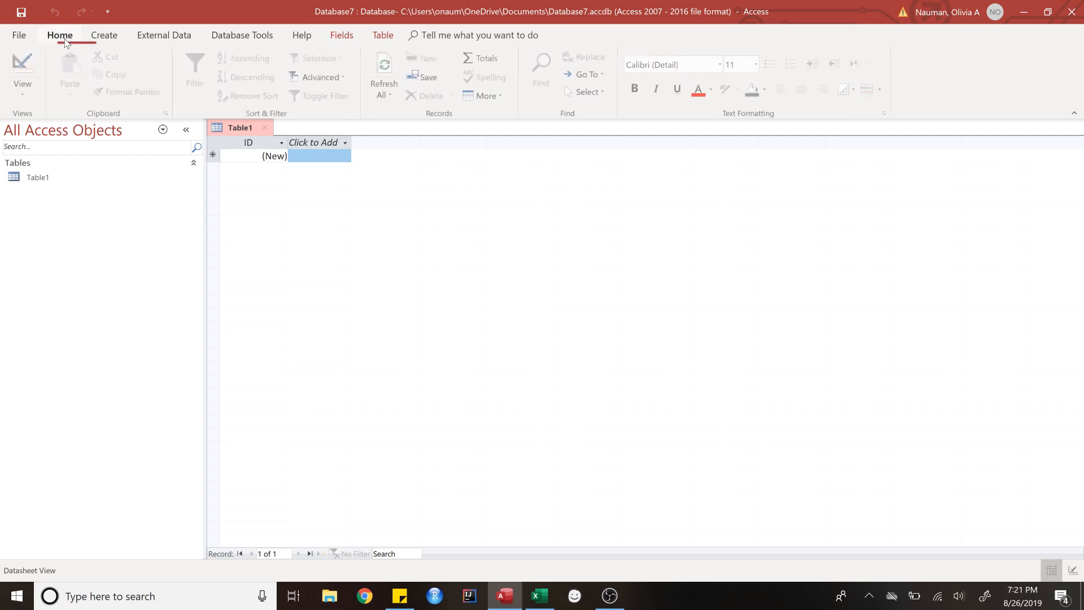
click(20, 35)
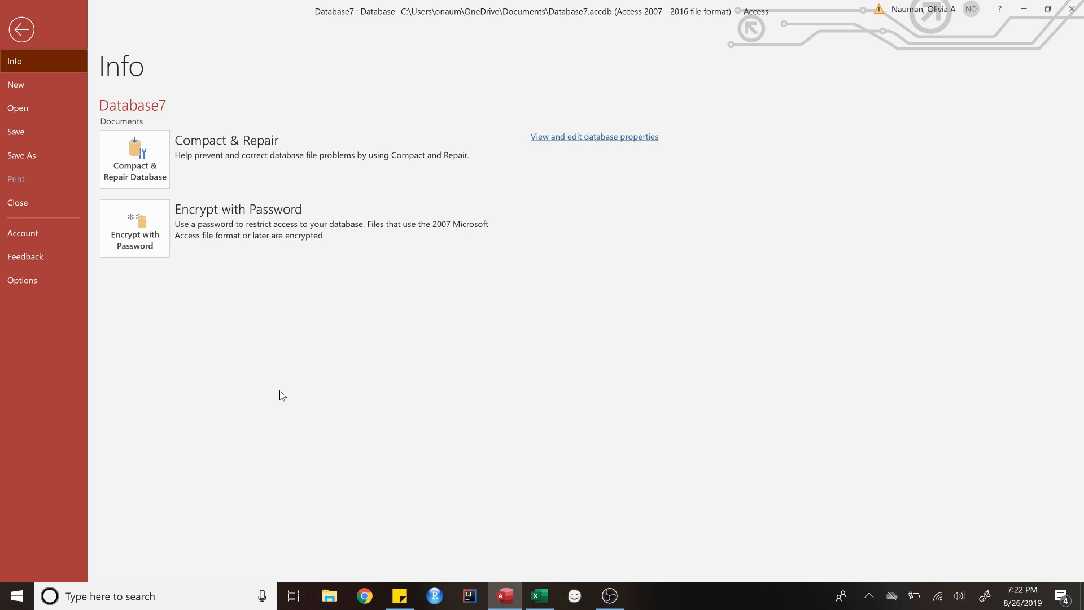
click(21, 38)
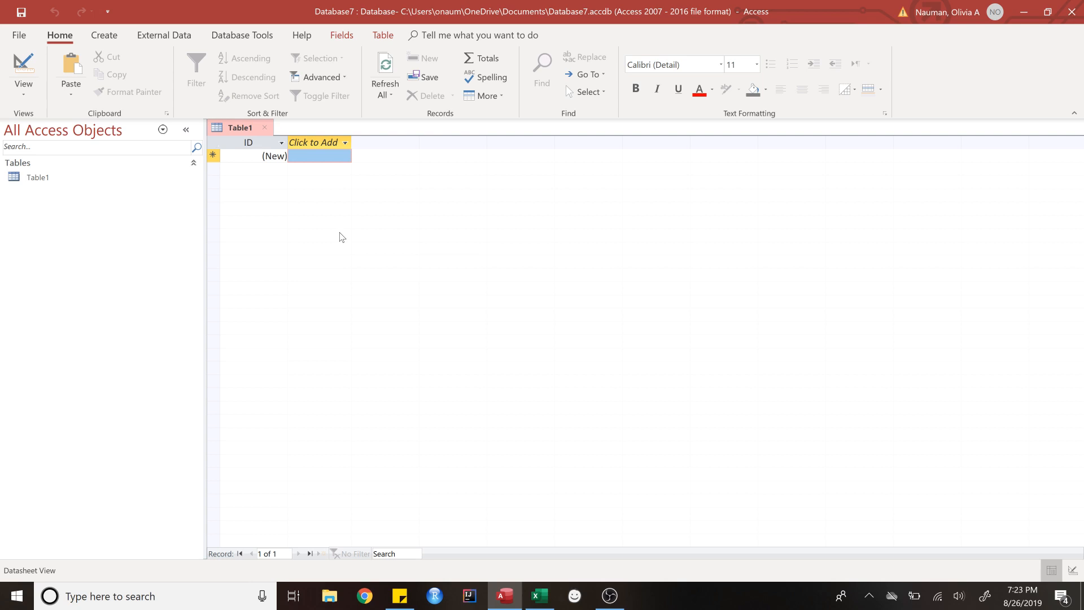
Step: Switch Table1 to Design View, saving it under the name Table1
click(25, 90)
click(25, 92)
click(23, 89)
click(45, 149)
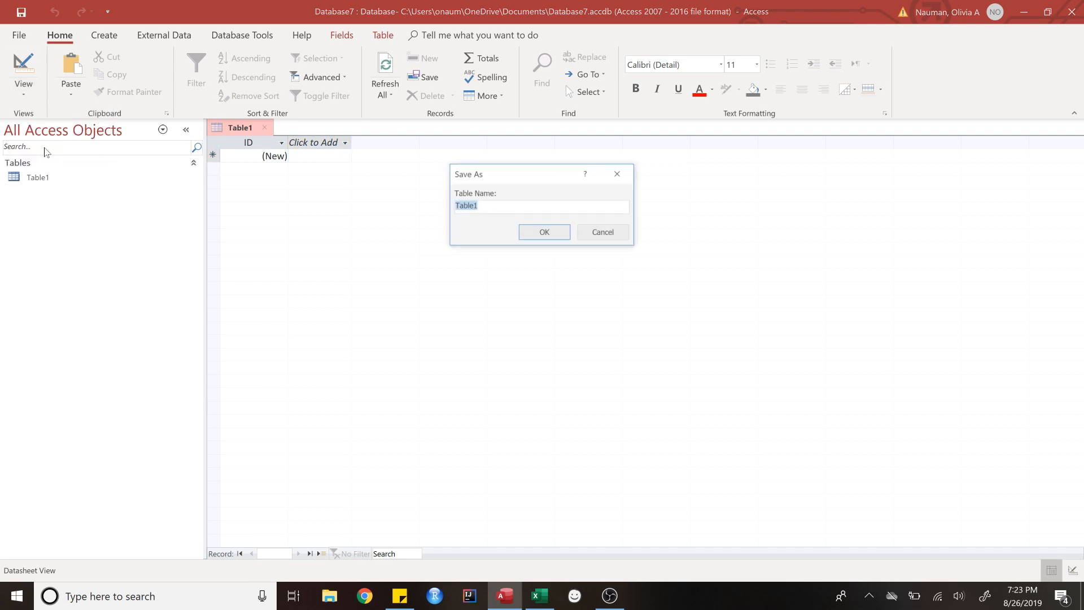
click(559, 231)
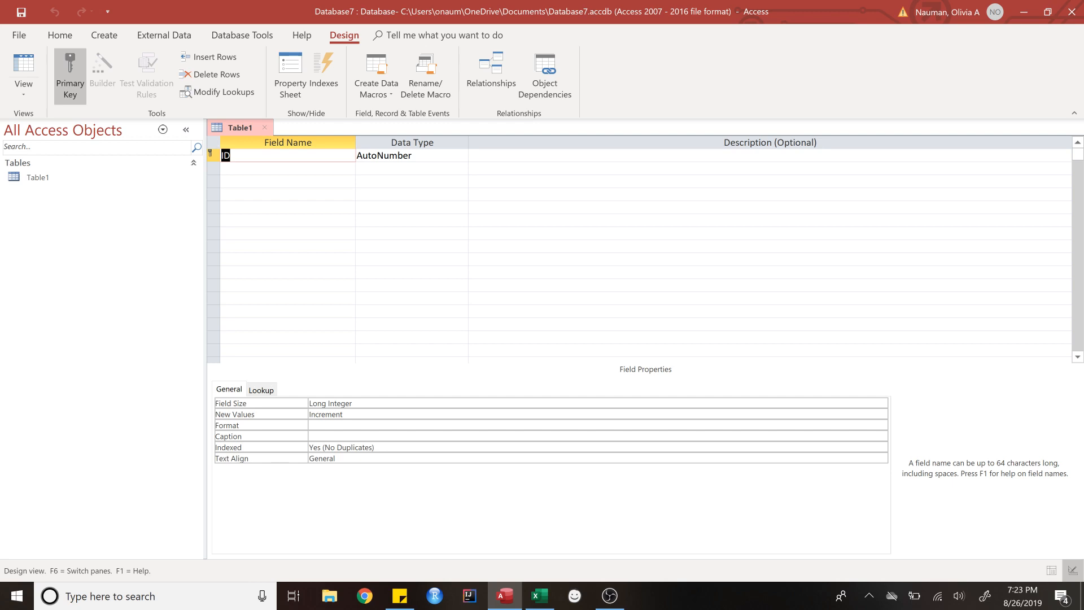
Step: Check the ID field's data type, leaving it as AutoNumber
key(Tab)
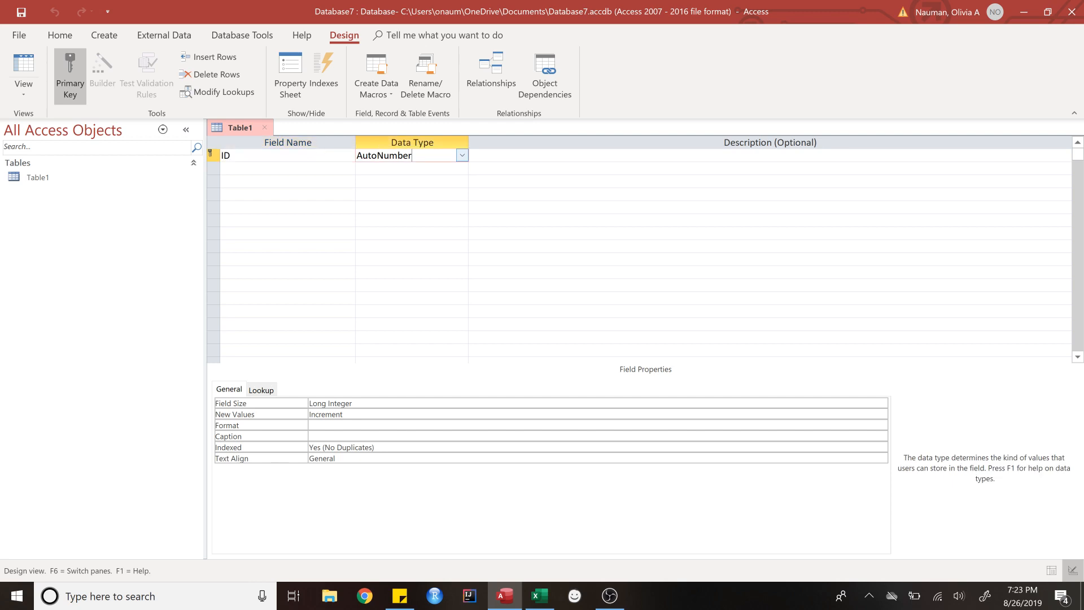
click(462, 157)
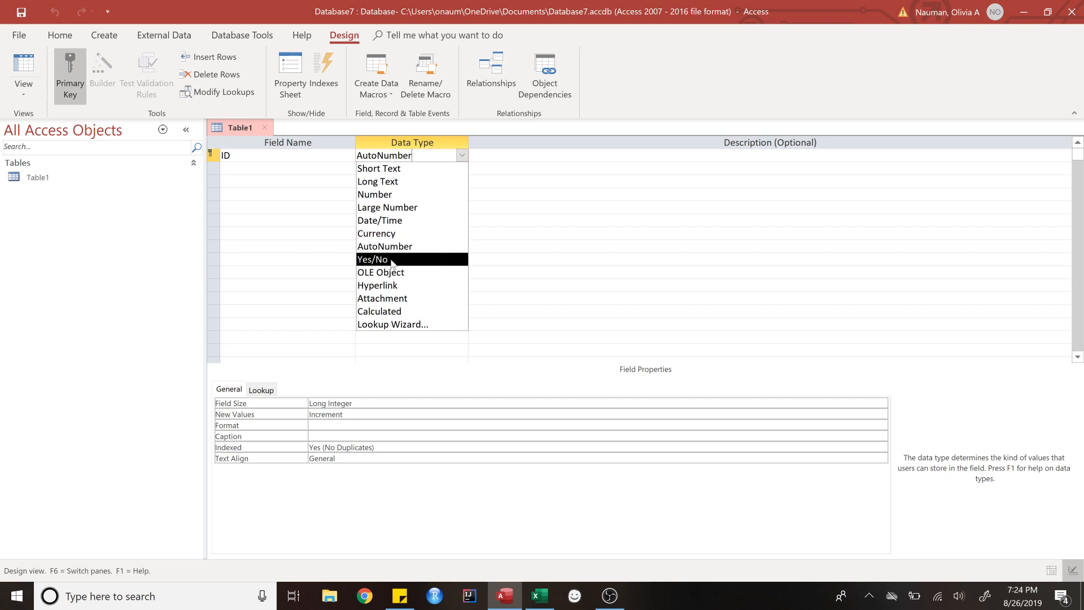
click(462, 155)
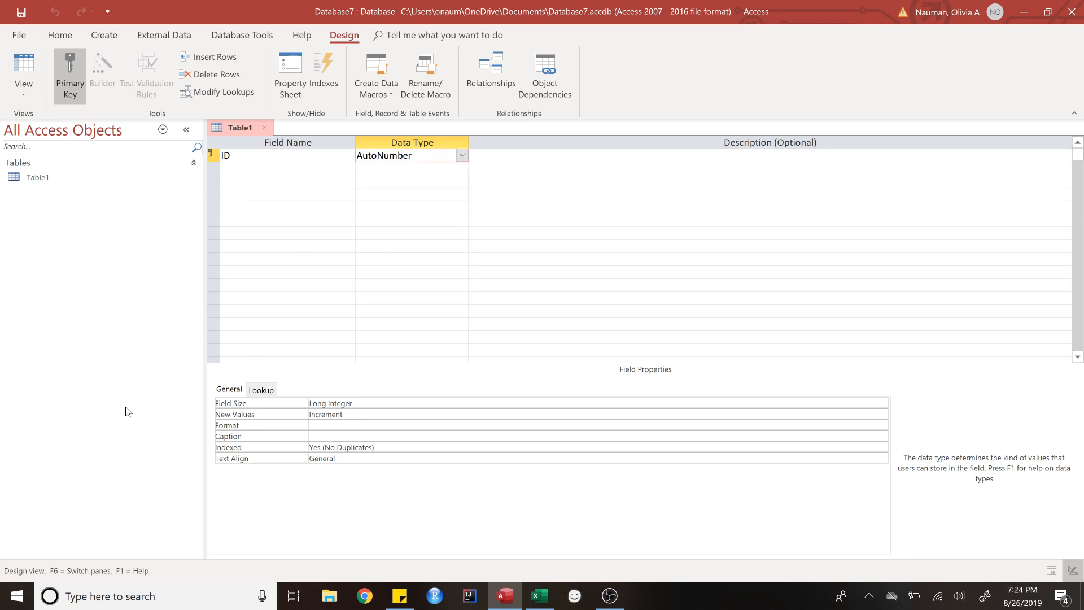
click(104, 36)
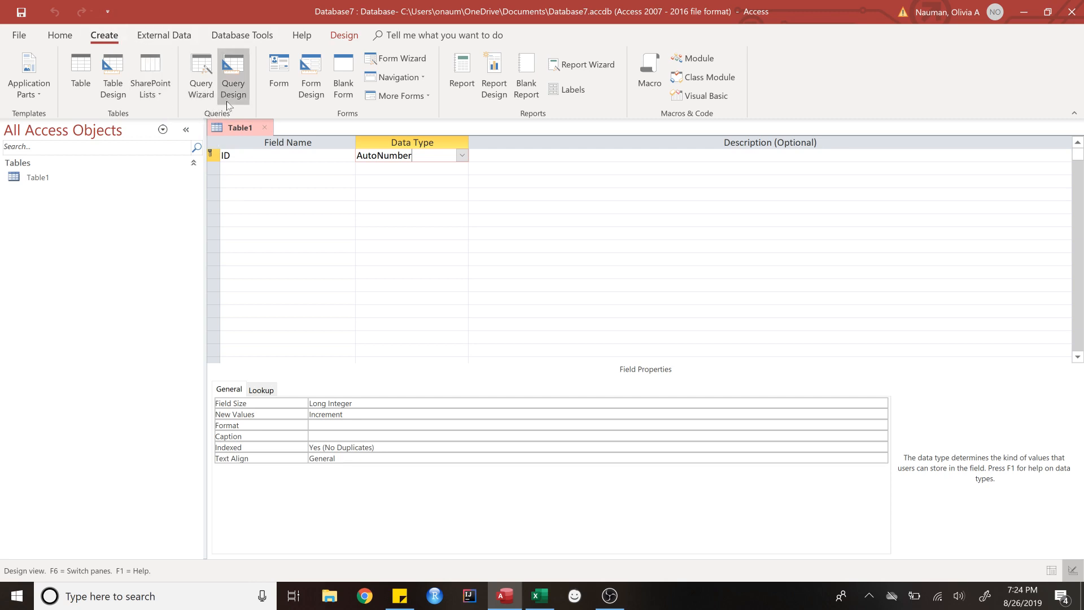
Step: Look over the External Data and Database Tools commands, then close Table1's design view
click(164, 35)
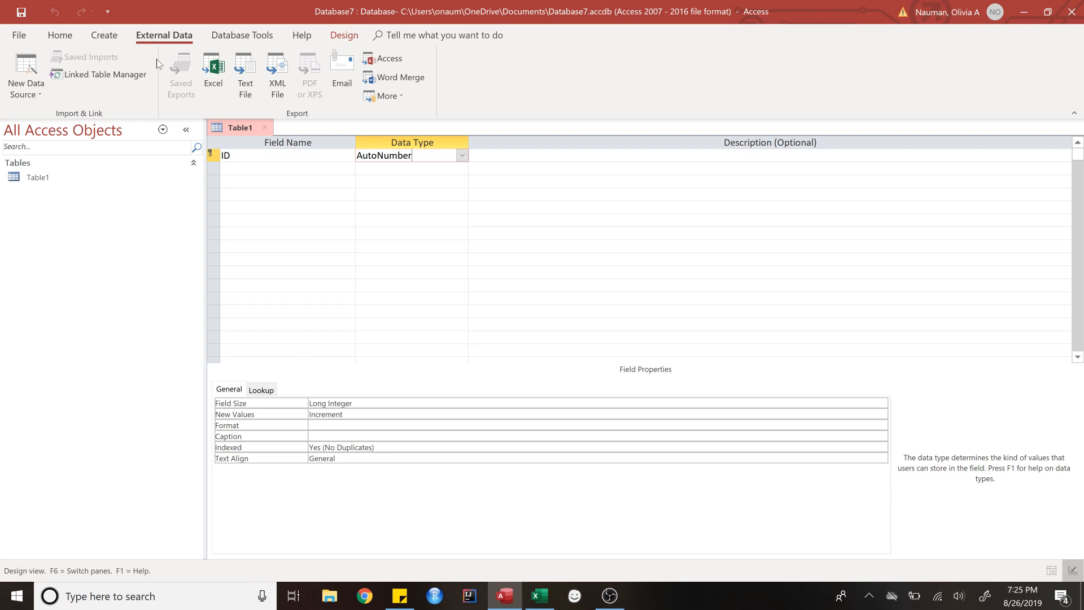
click(236, 35)
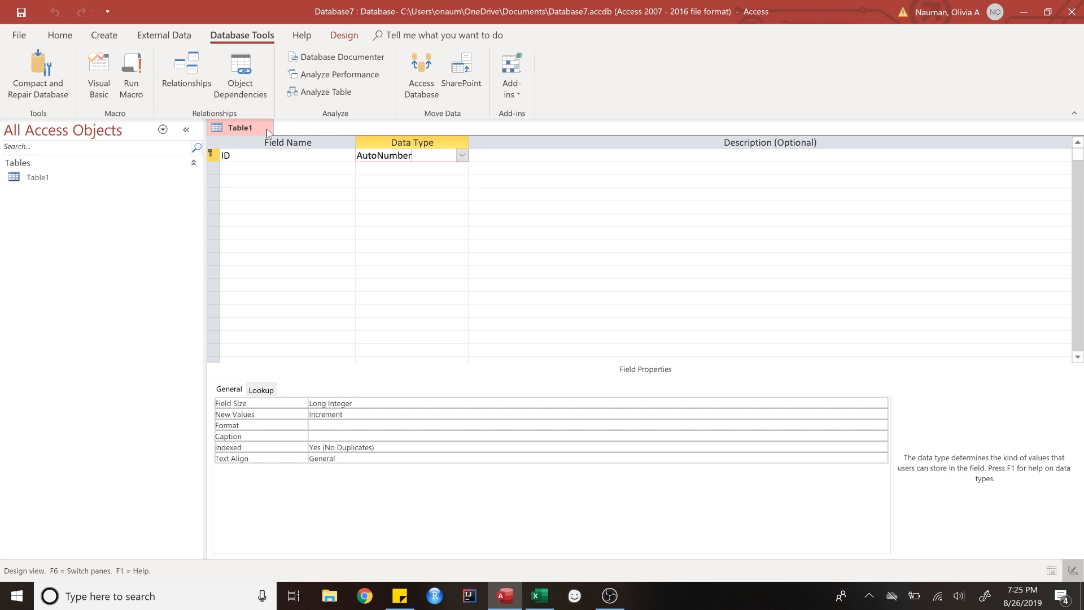
click(264, 127)
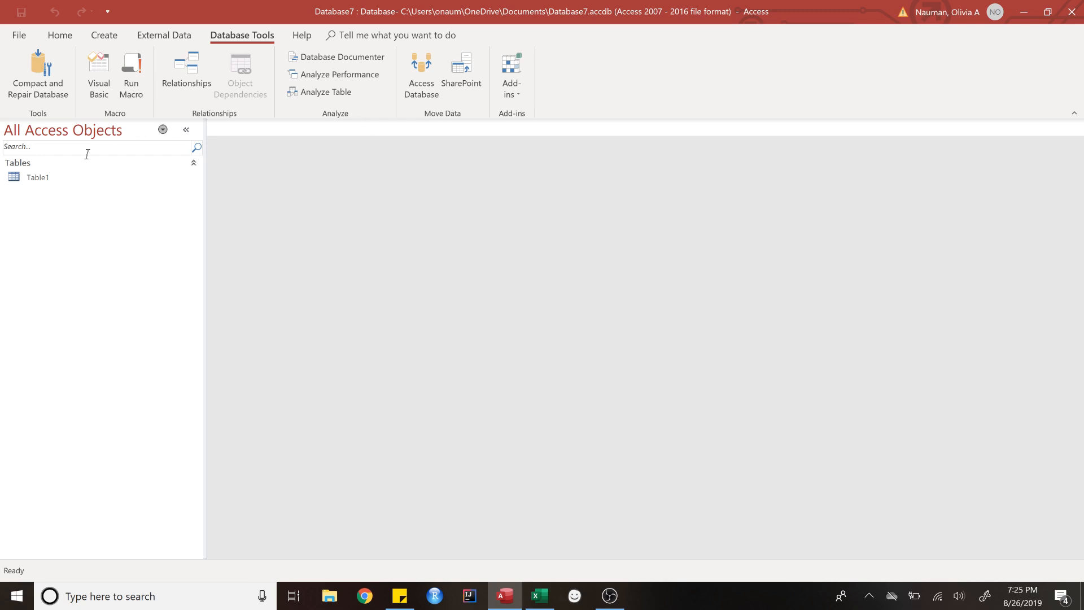
Step: Delete Table1 from the database and bring the Excel workbook Intro_Access_Data-1 forward
right_click(69, 181)
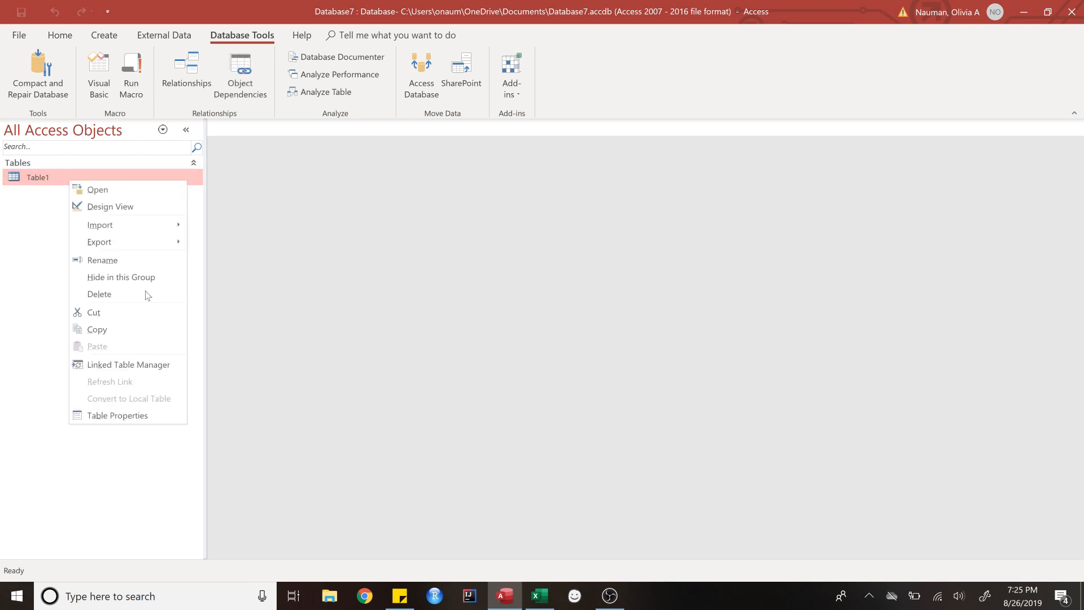
click(121, 291)
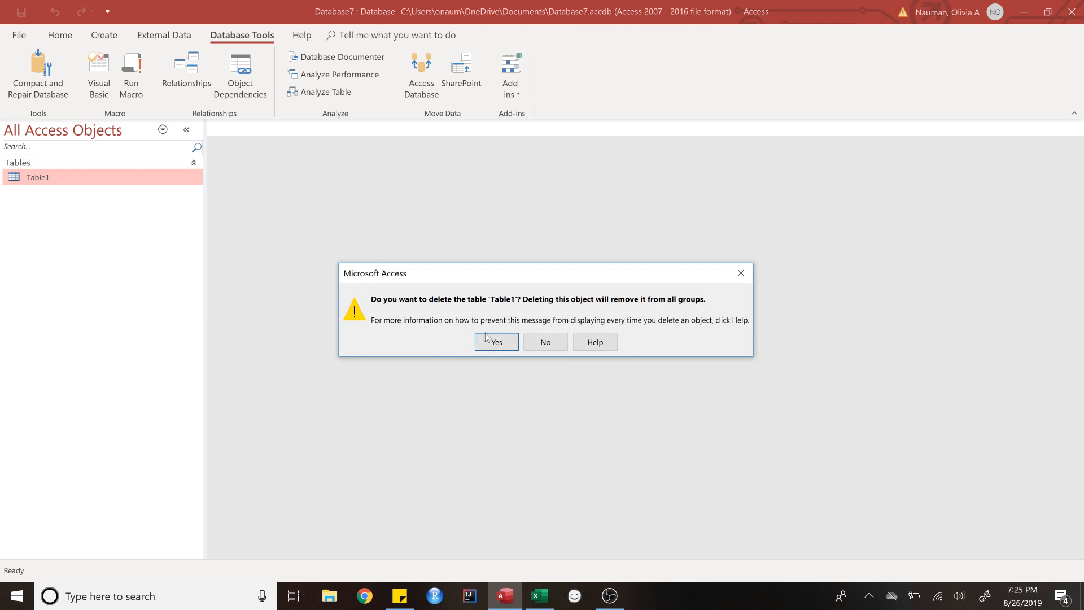
click(485, 343)
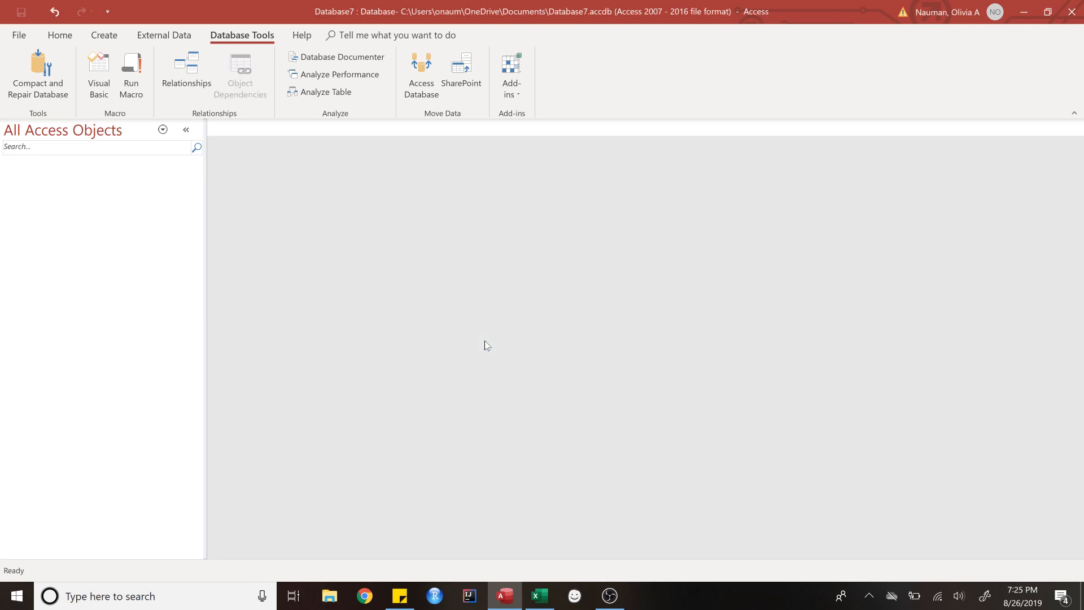
click(540, 601)
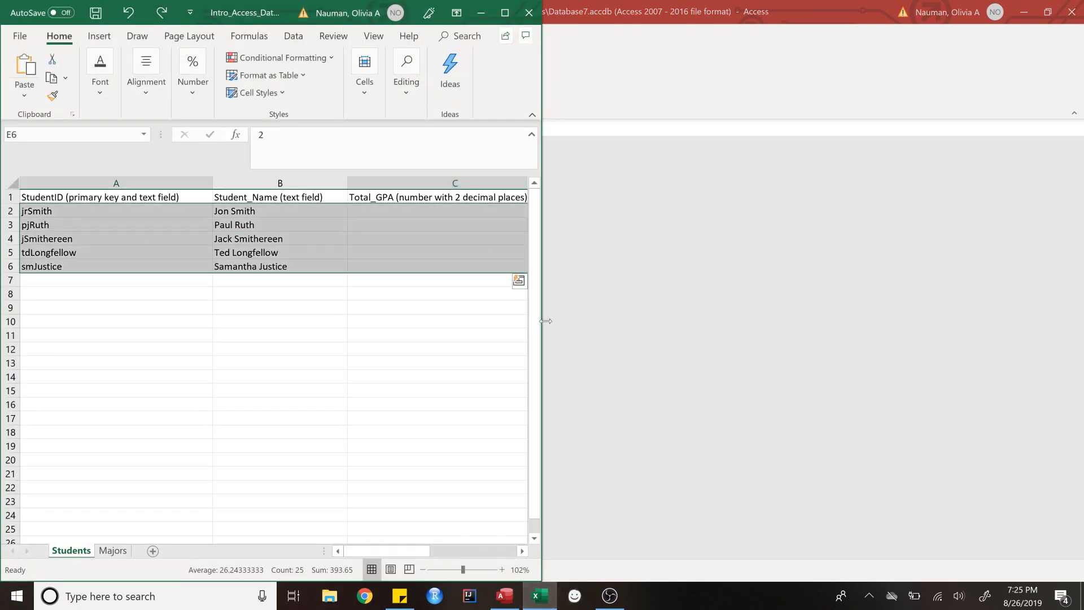
Step: Maximize the Excel workbook and view the Majors sheet's six majors, MIS through Economics
click(505, 17)
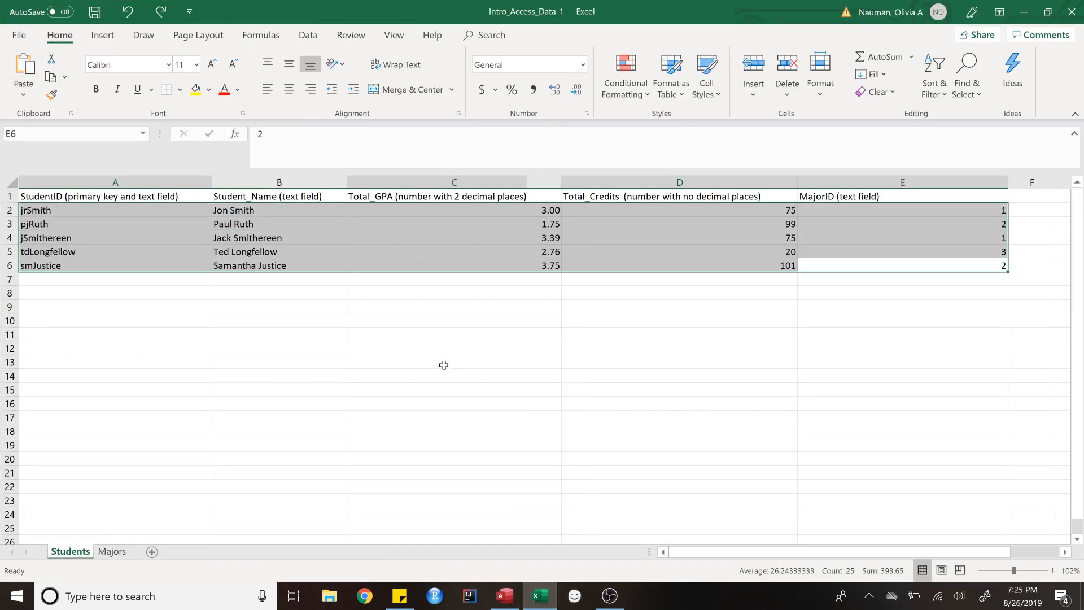
click(443, 363)
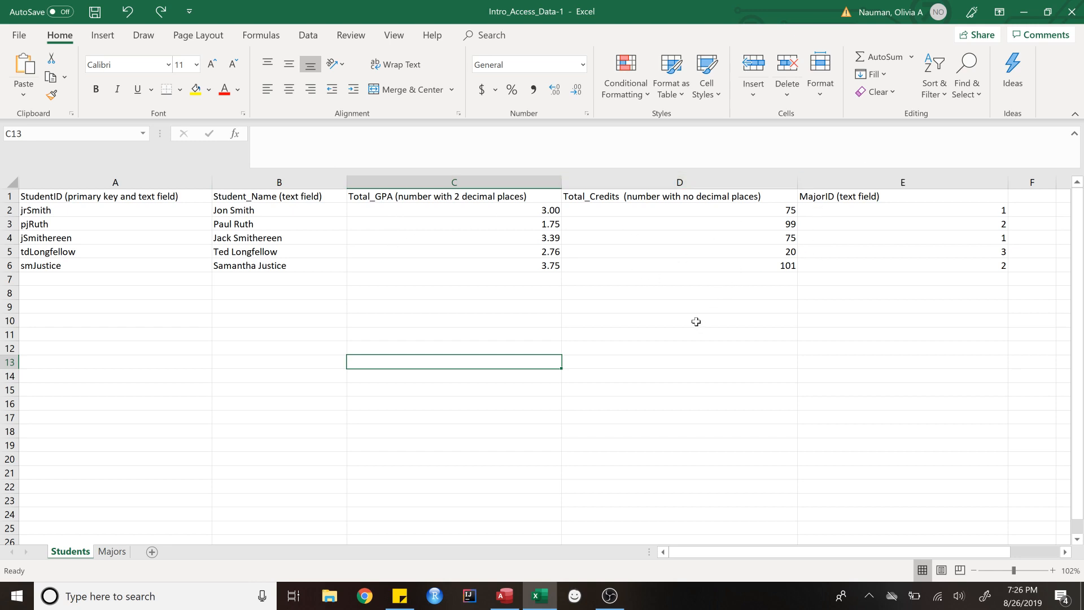
click(111, 552)
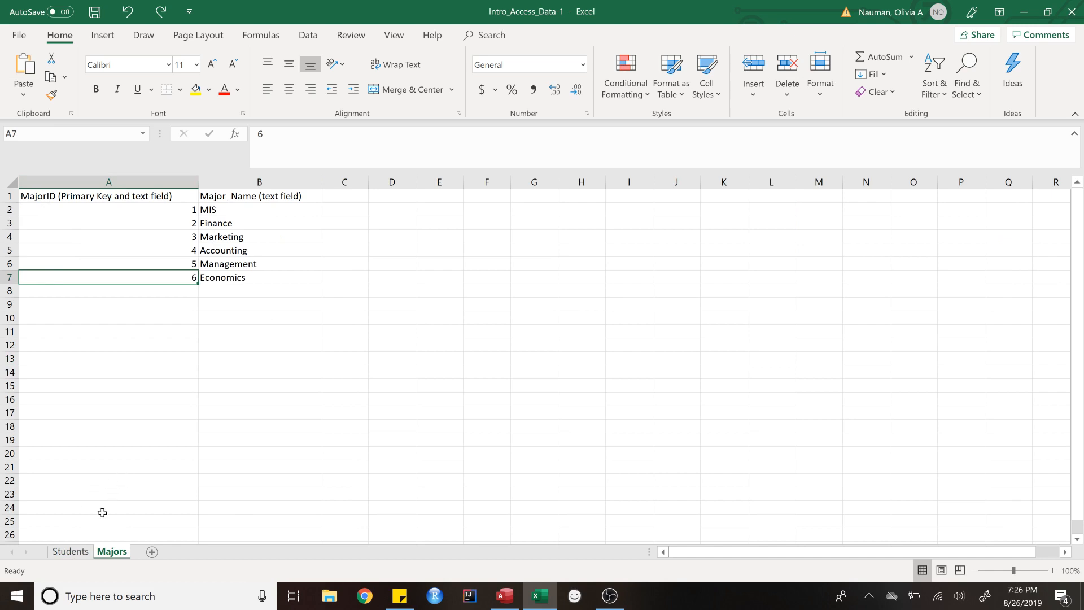
Step: Return to Excel's Students sheet with its five student records
click(71, 551)
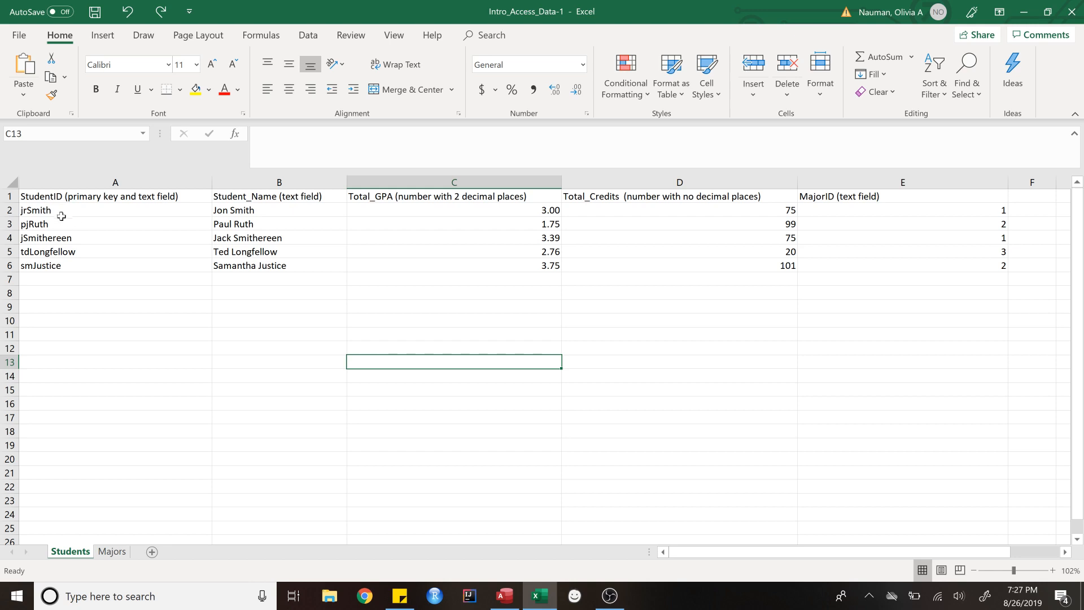
click(110, 552)
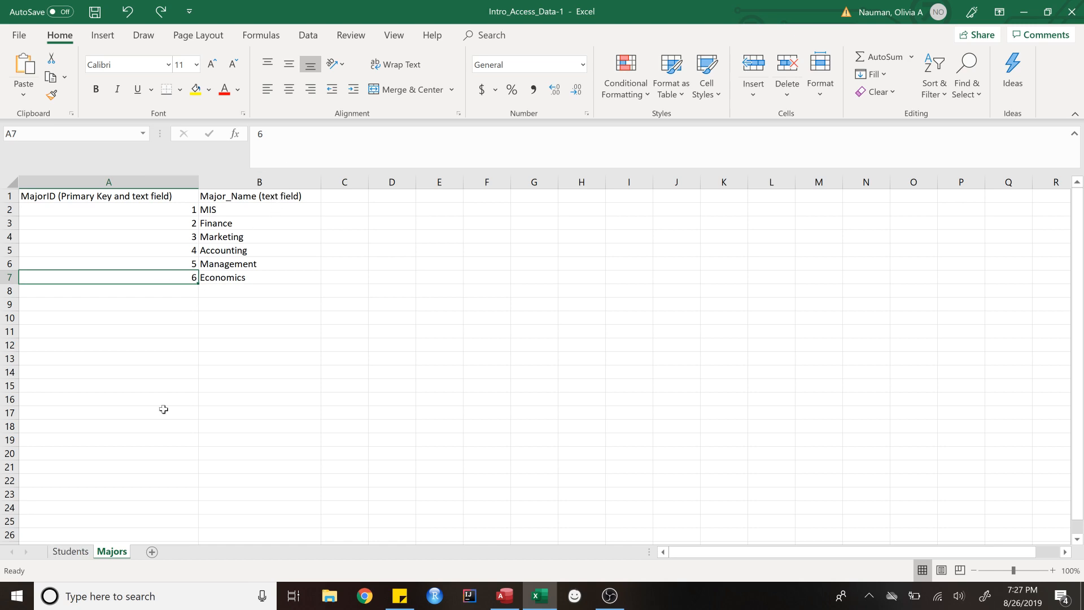
click(77, 551)
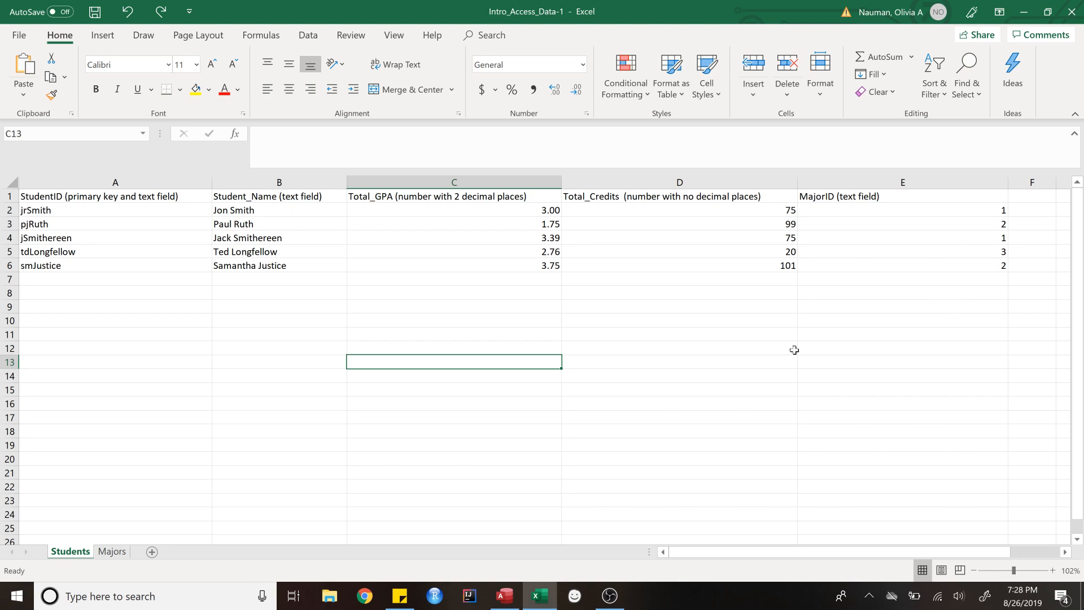
Step: In Access, narrow the navigation pane and start a new blank table in Design View
click(505, 605)
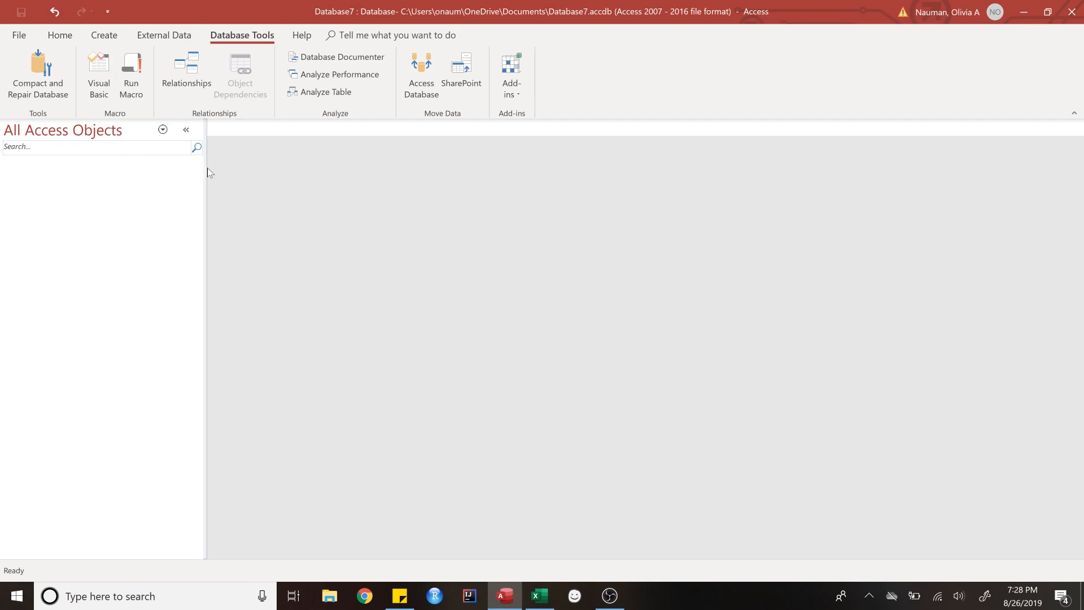
drag(205, 166, 124, 178)
click(107, 38)
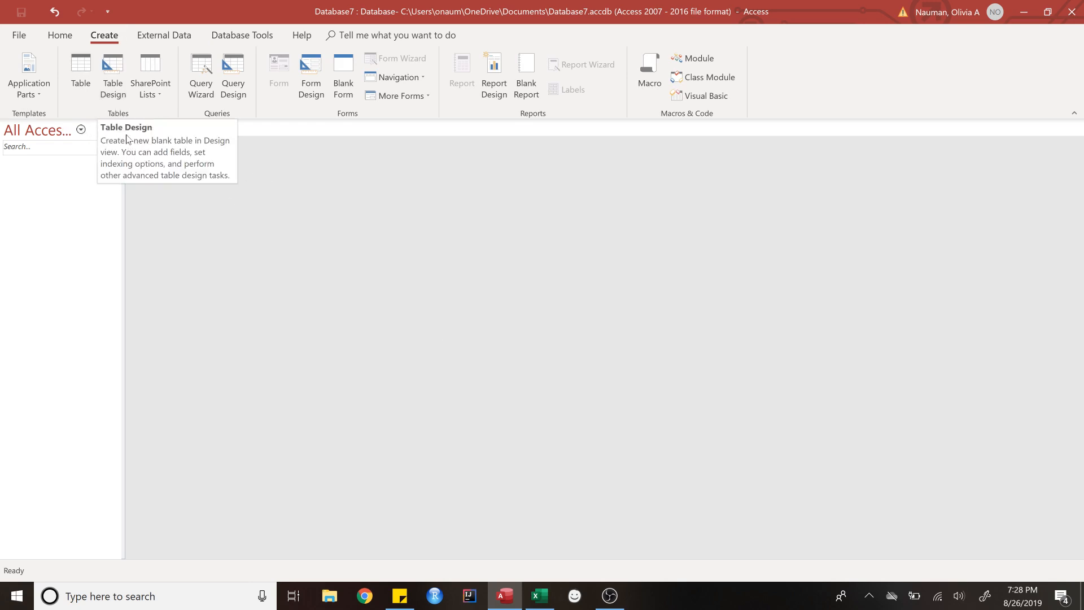
click(115, 90)
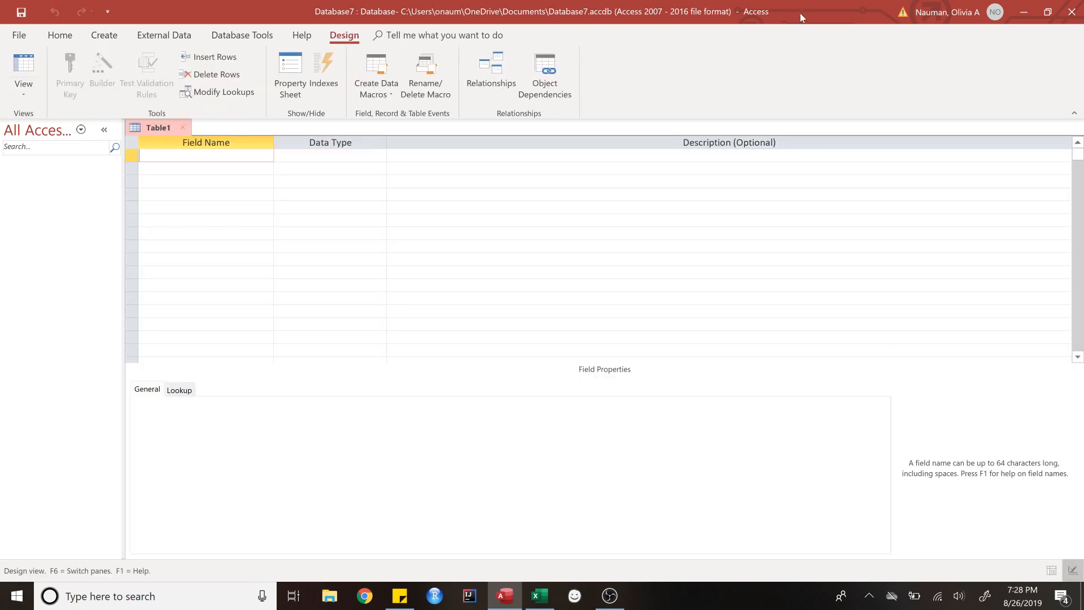
Step: Tile Access on the right and Excel on the left, with Excel showing the Majors sheet
key(super+Right)
key(Return)
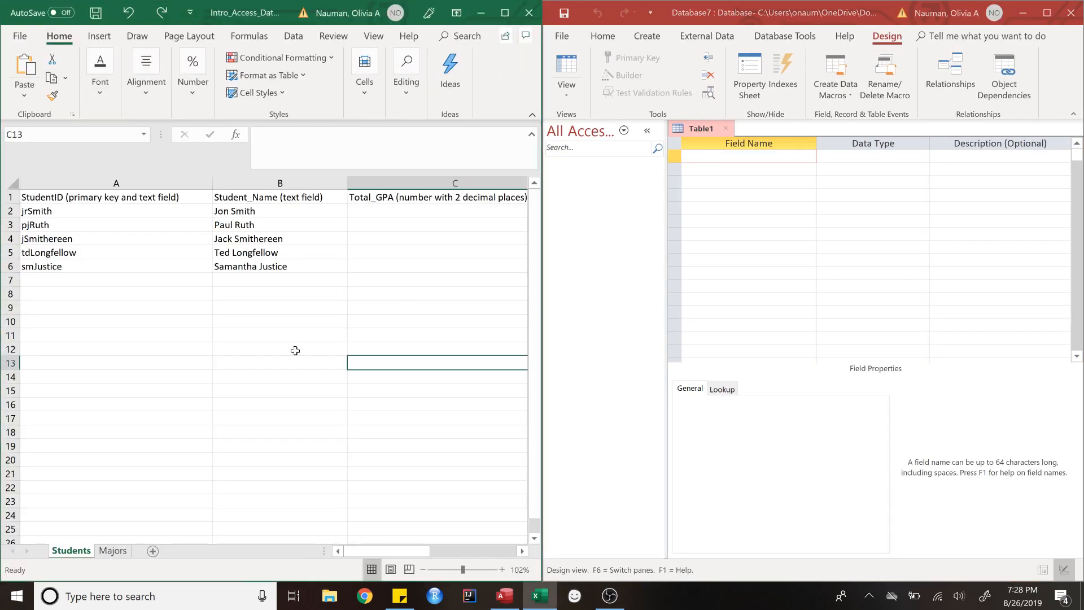
click(116, 552)
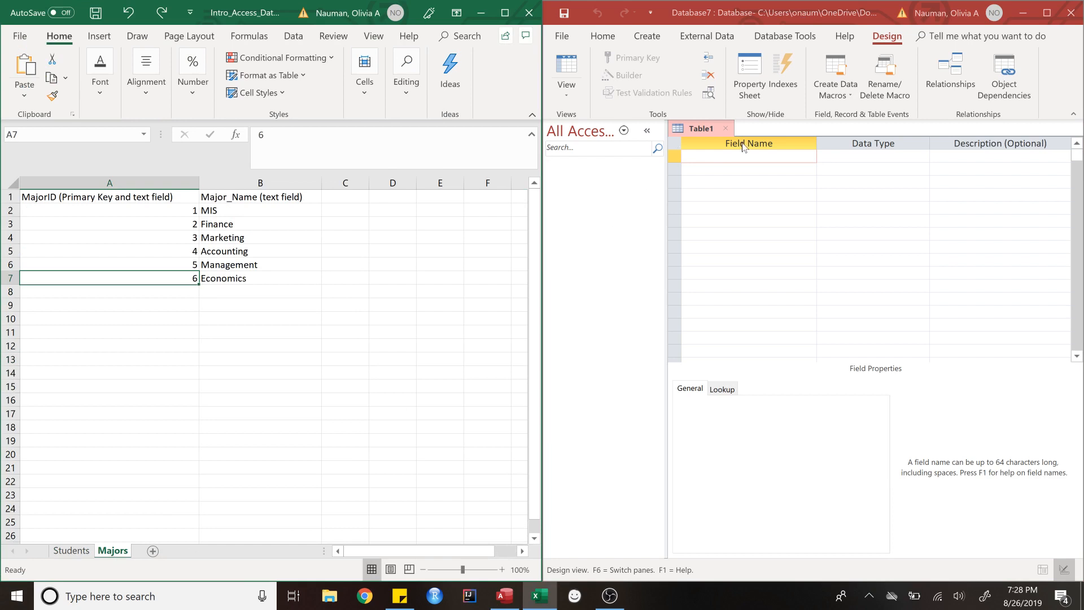
Step: Create the Major_ID field as Short Text and cut its field size from 255 to 5
click(740, 157)
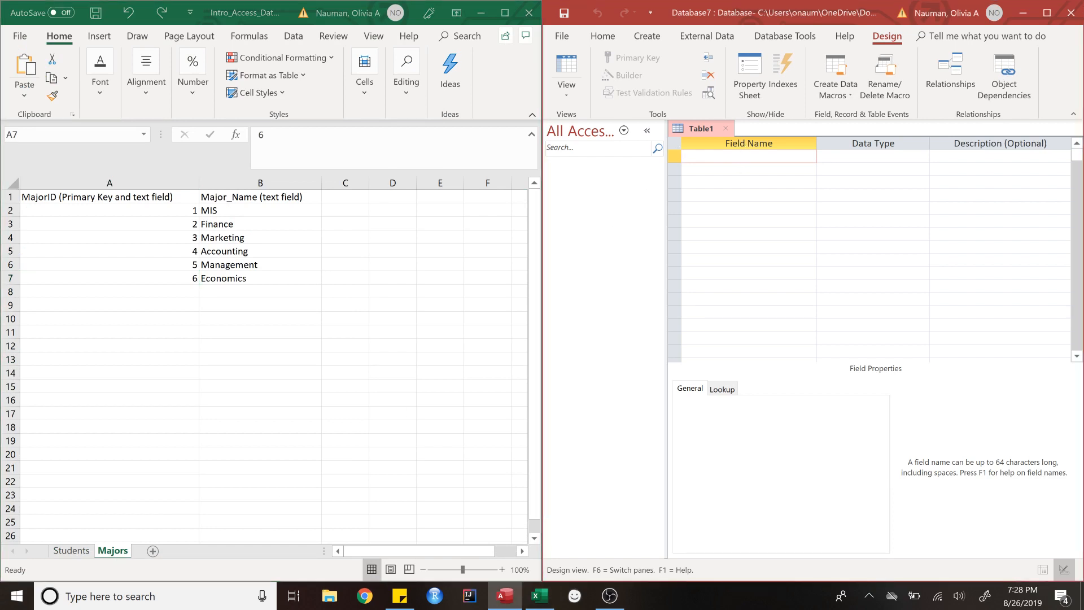
text(Major_ID)
click(860, 156)
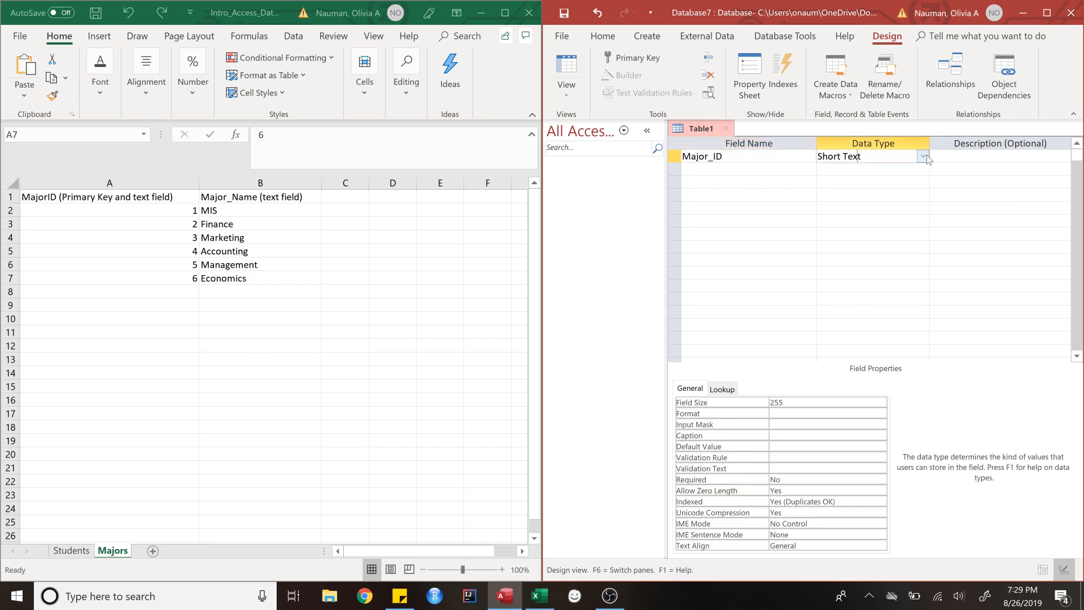
drag(545, 252, 360, 250)
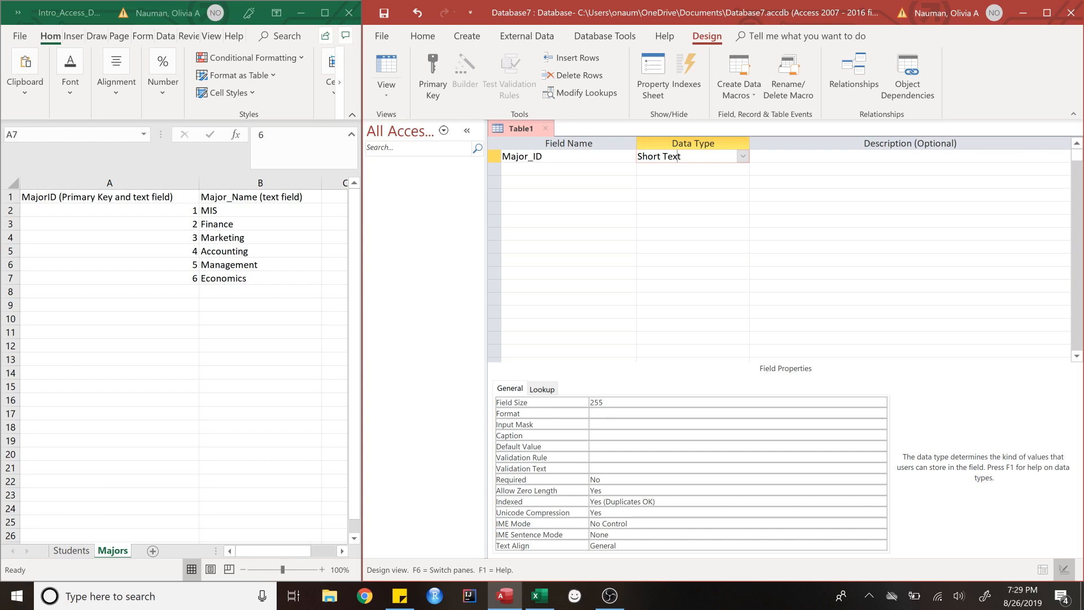
drag(603, 402, 586, 400)
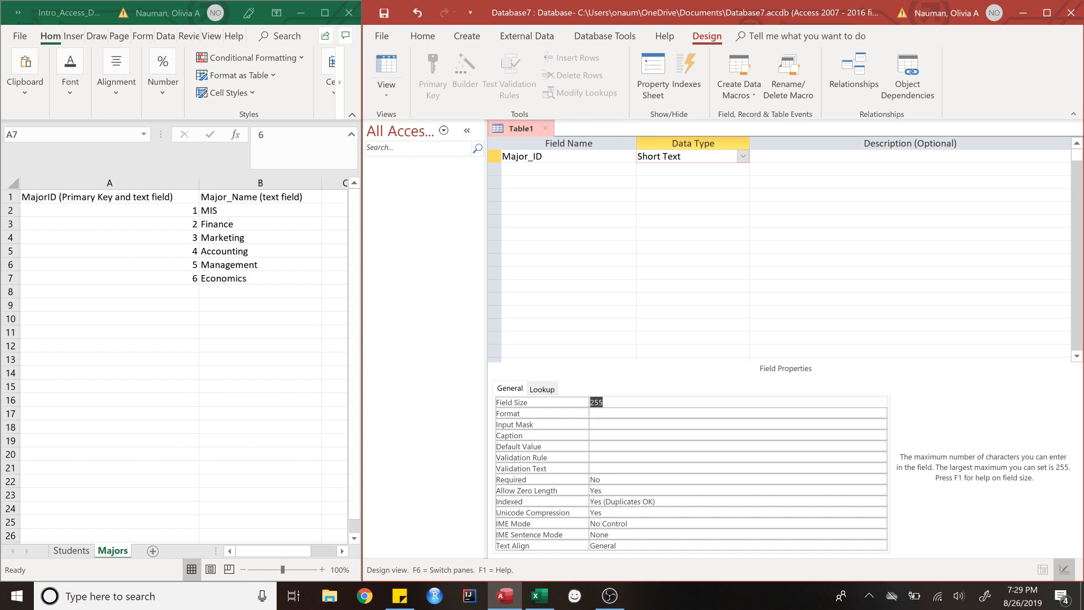
text(5)
Step: Set Major_ID as primary key and add Major_Name as Short Text with field size 30
click(494, 157)
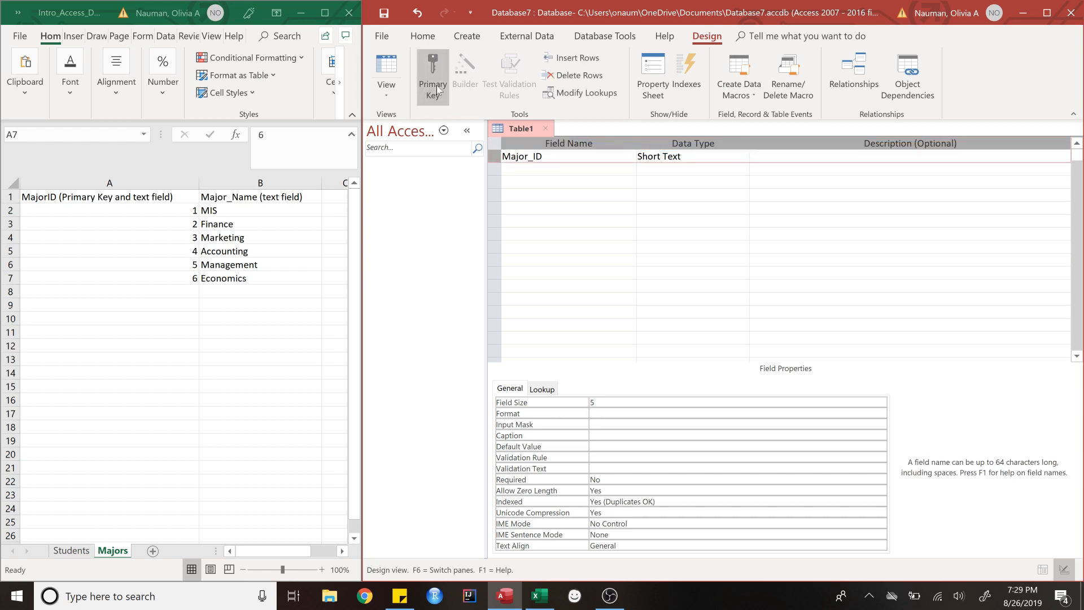
click(436, 87)
click(536, 169)
text(M)
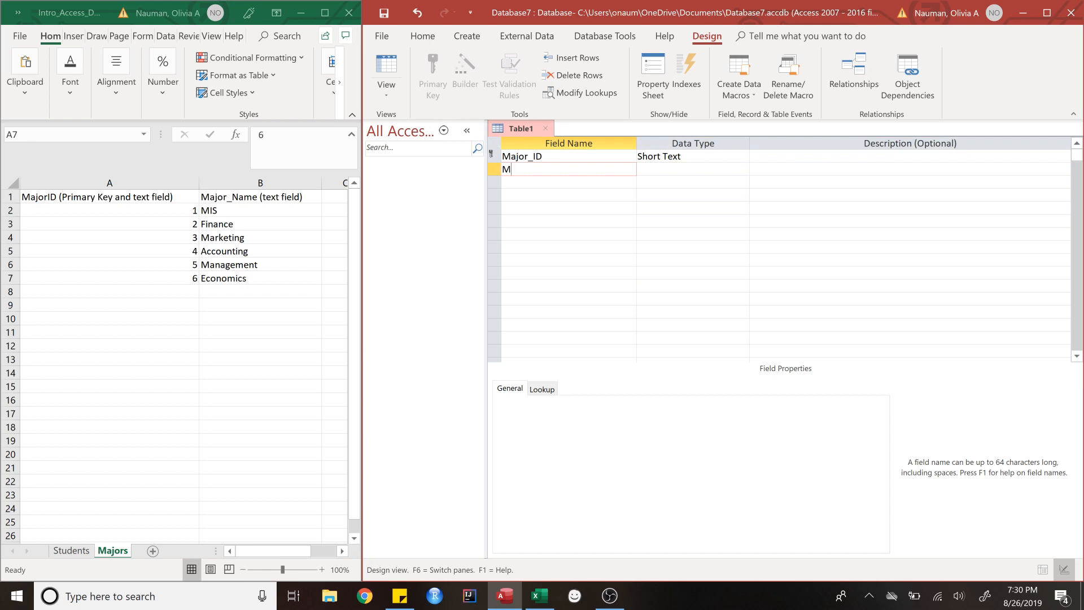
text(ajor_Name)
key(Tab)
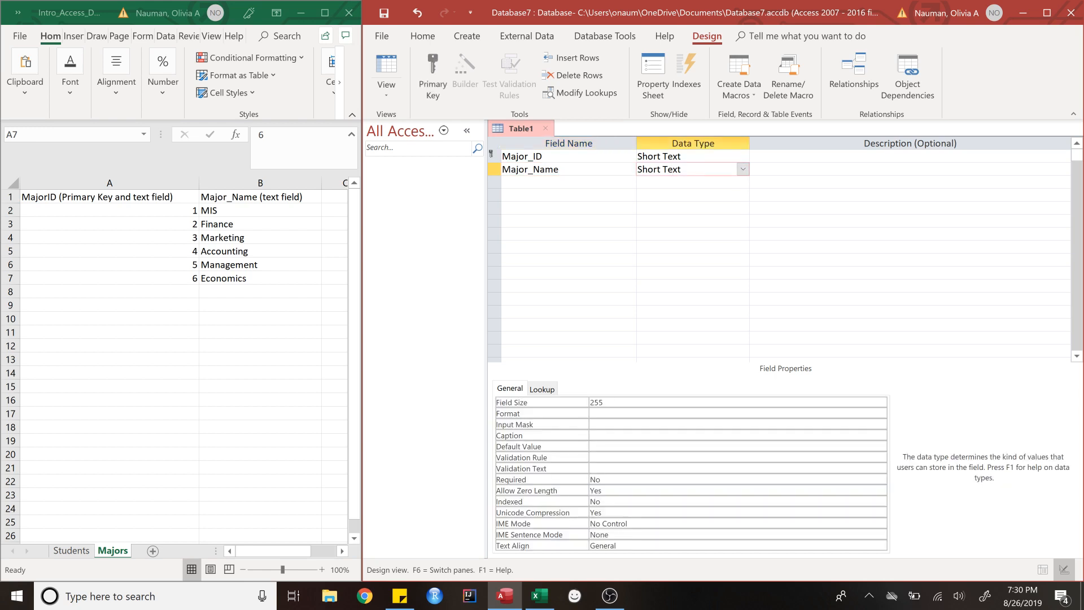
key(F6)
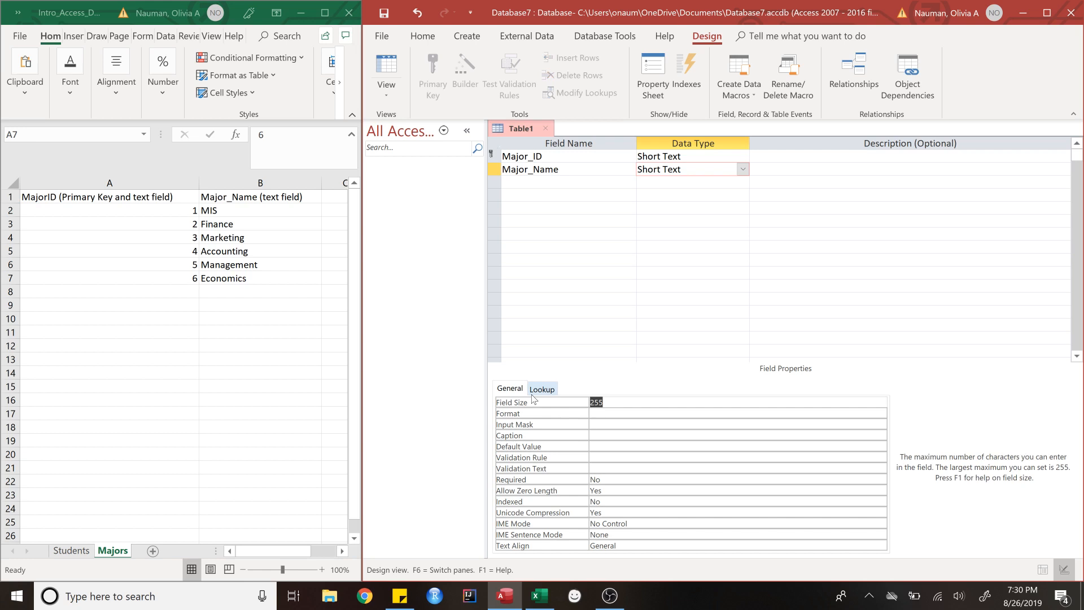
text(30)
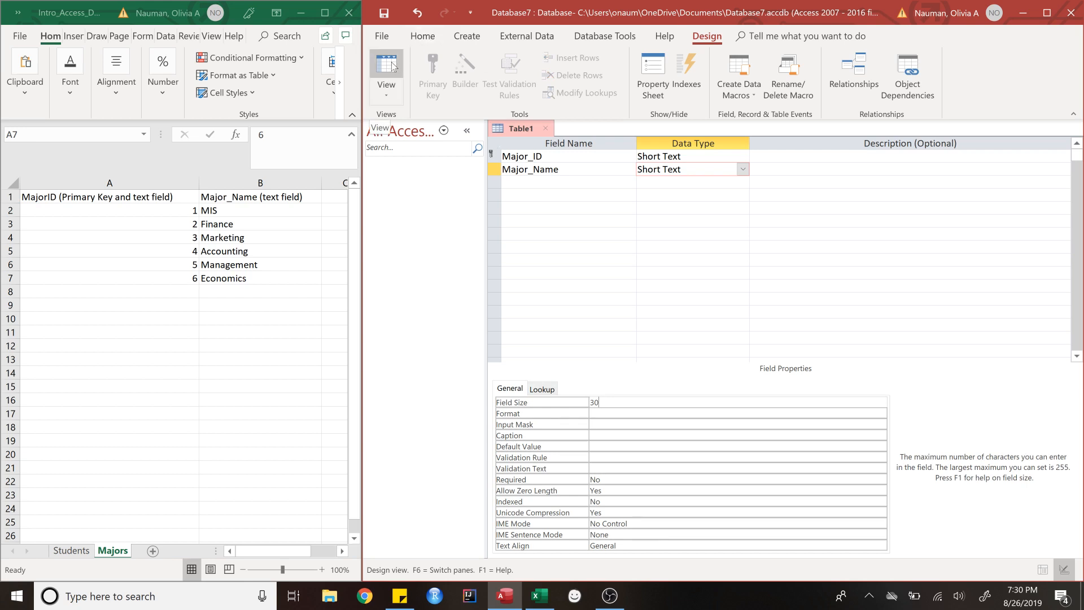
Step: Switch to Datasheet View, saving the new table under the name Majors
click(392, 91)
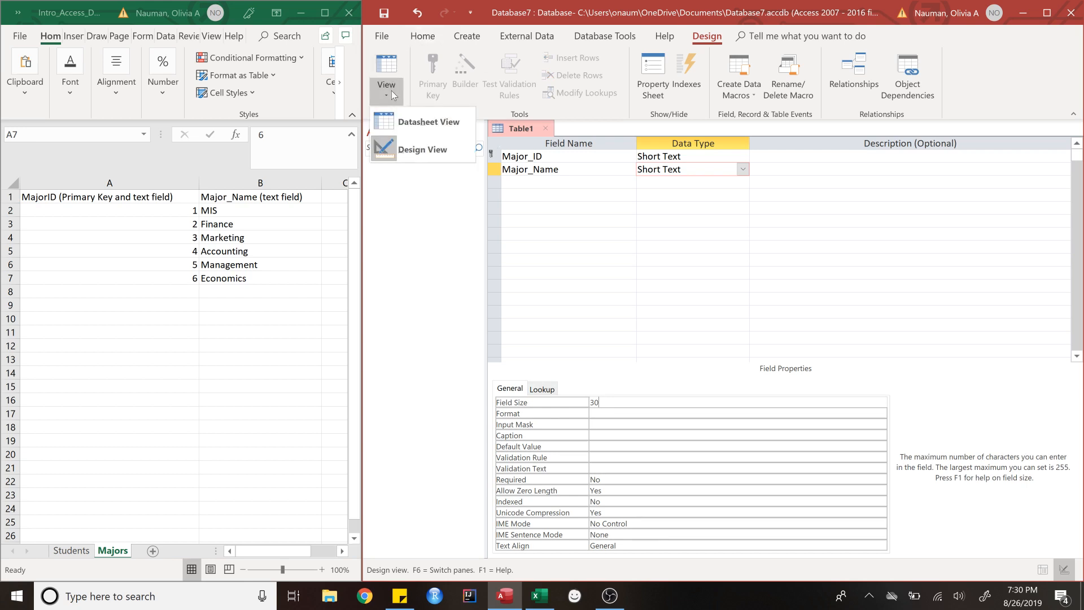
click(414, 123)
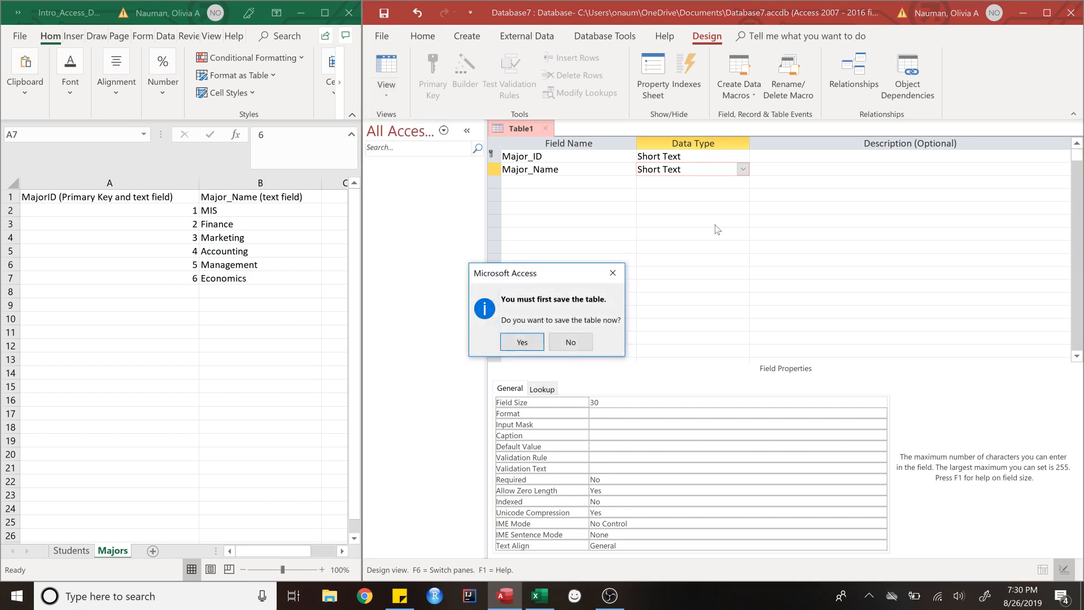
click(522, 342)
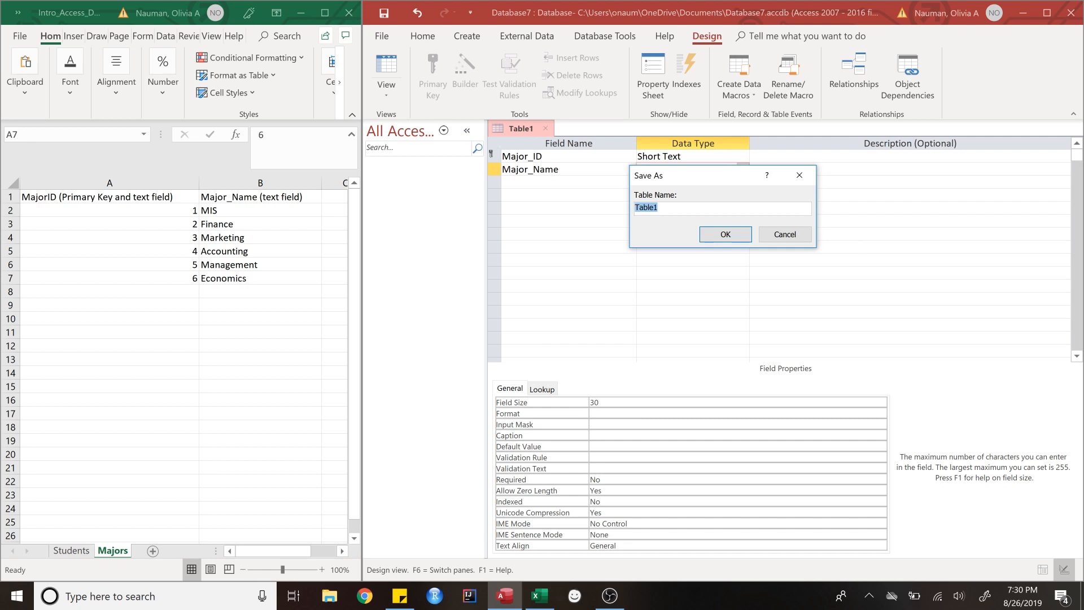
text(Majors)
click(726, 234)
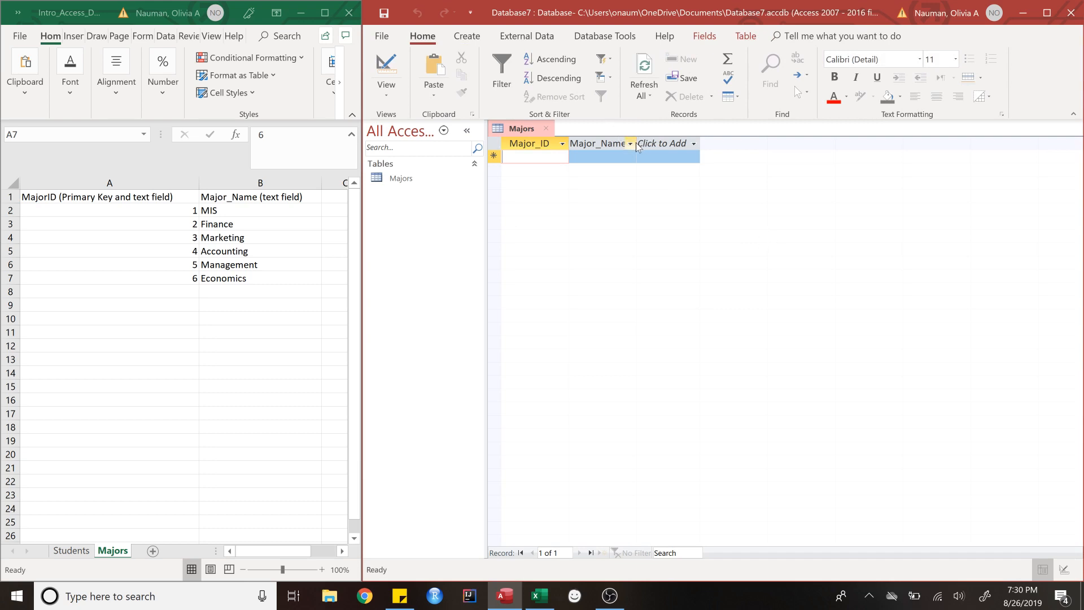
Step: Widen the Major_Name column and enter records 1 MIS and 2 Finance
drag(637, 146, 720, 144)
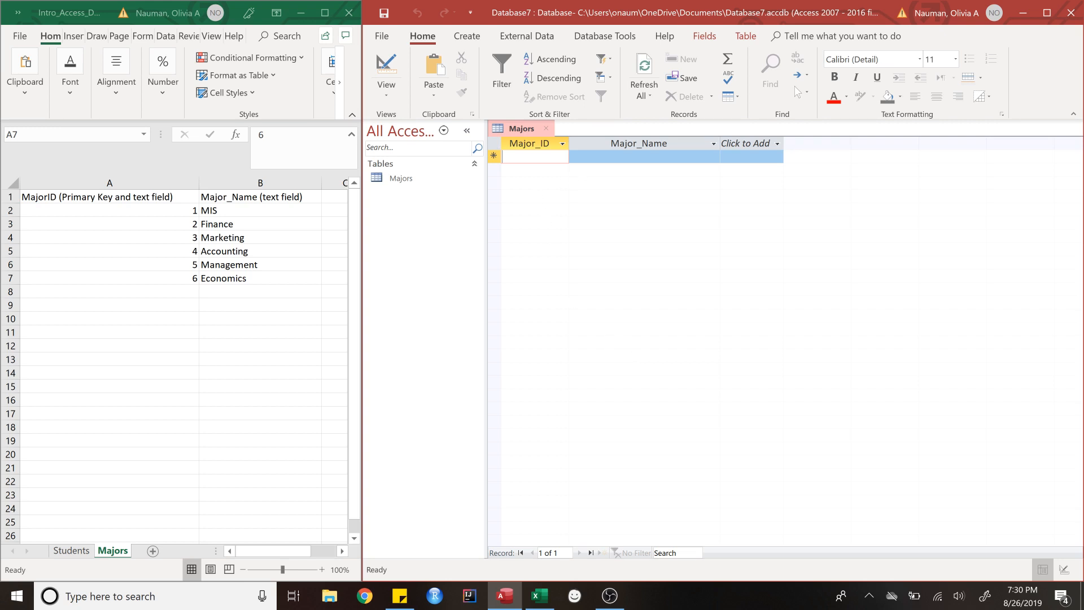
text(1)
key(Tab)
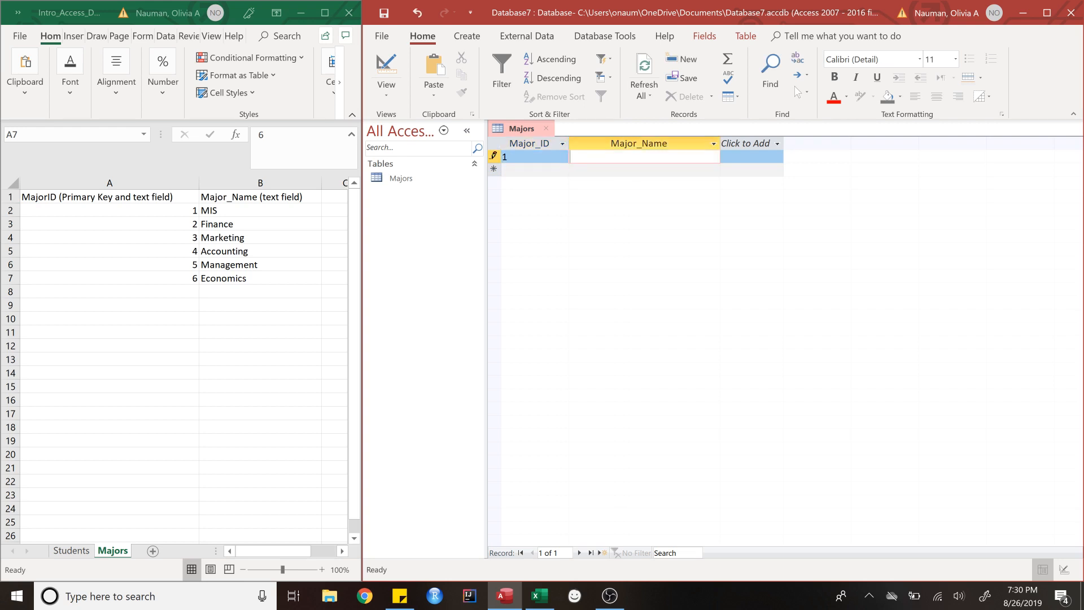
text(MIS)
key(Tab)
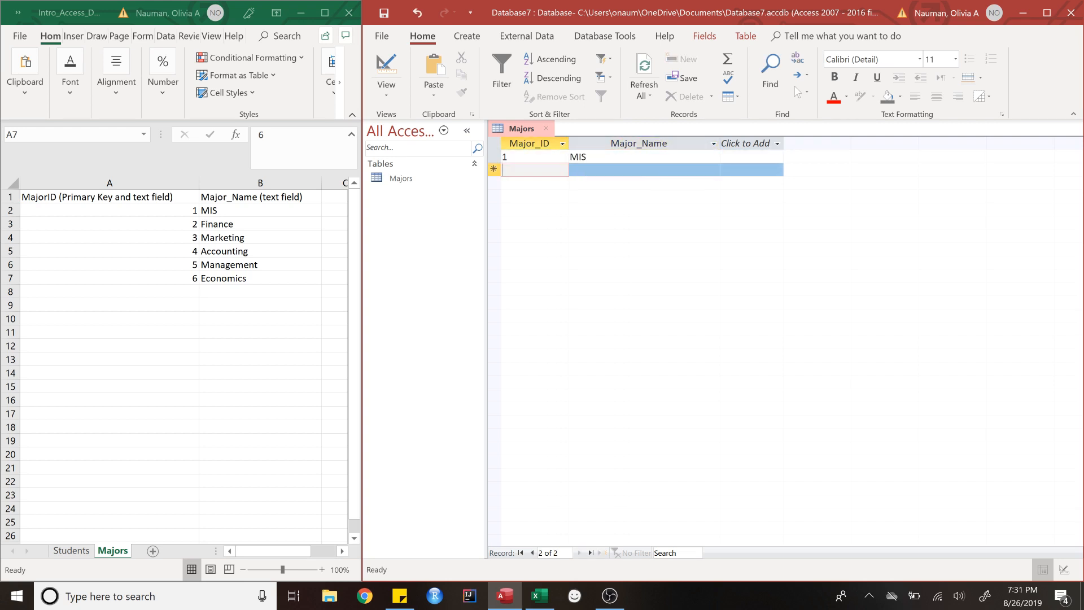
text(2)
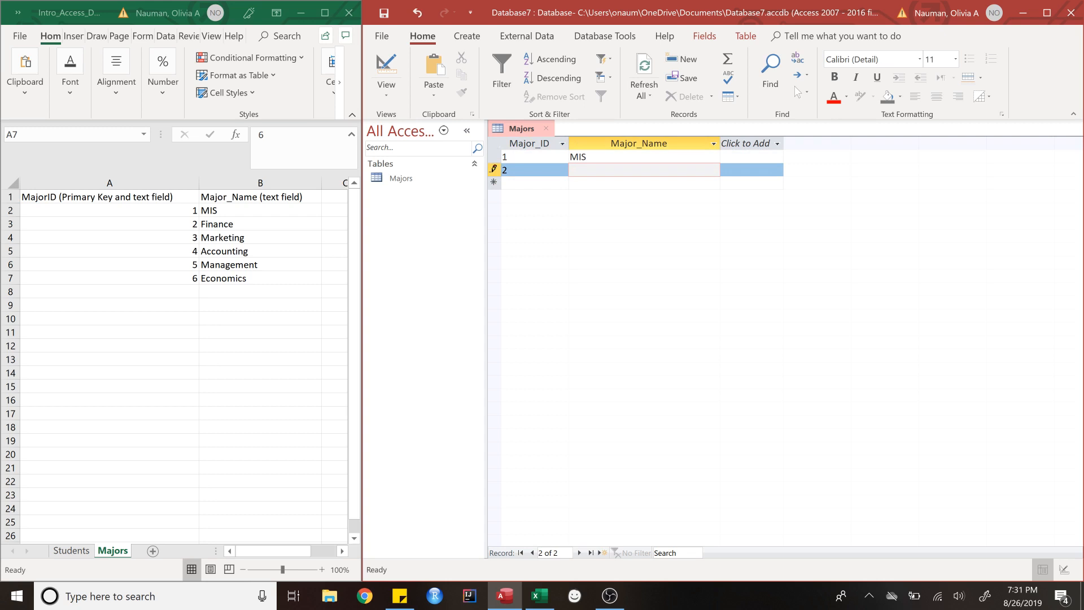
text(Finance)
key(Down)
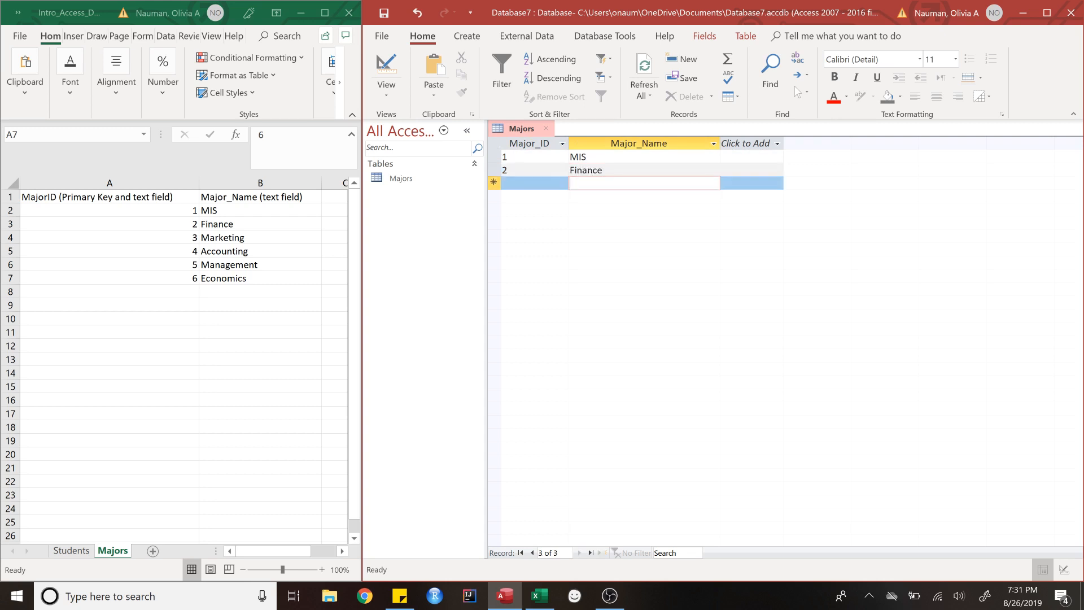
Step: Enter records 3 Marketing and 4 Accounting
key(Left)
text(3)
key(Tab)
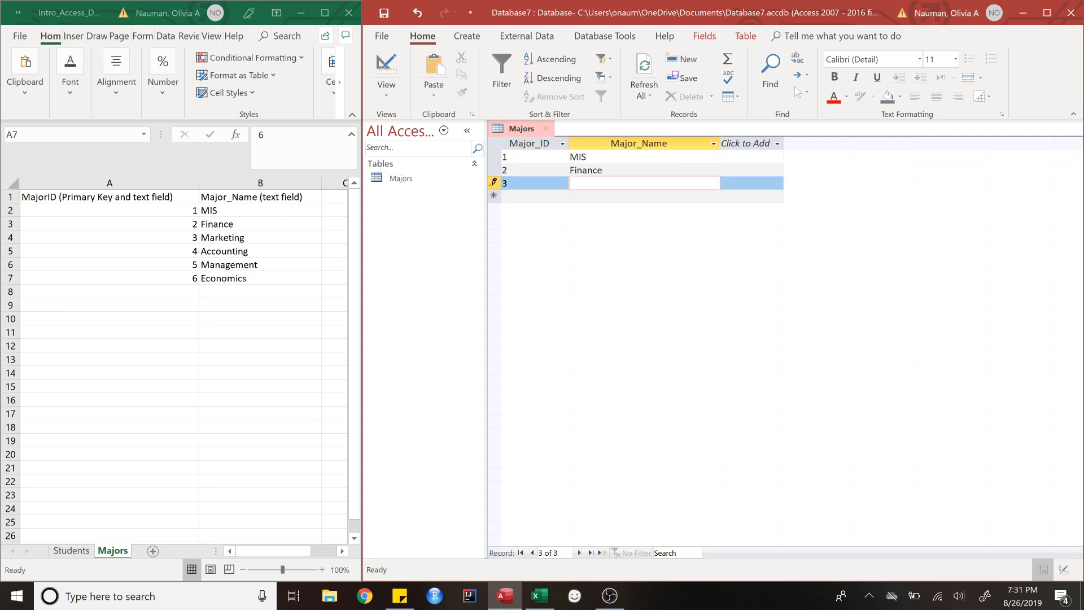
text(Marketing)
key(Tab)
text(4)
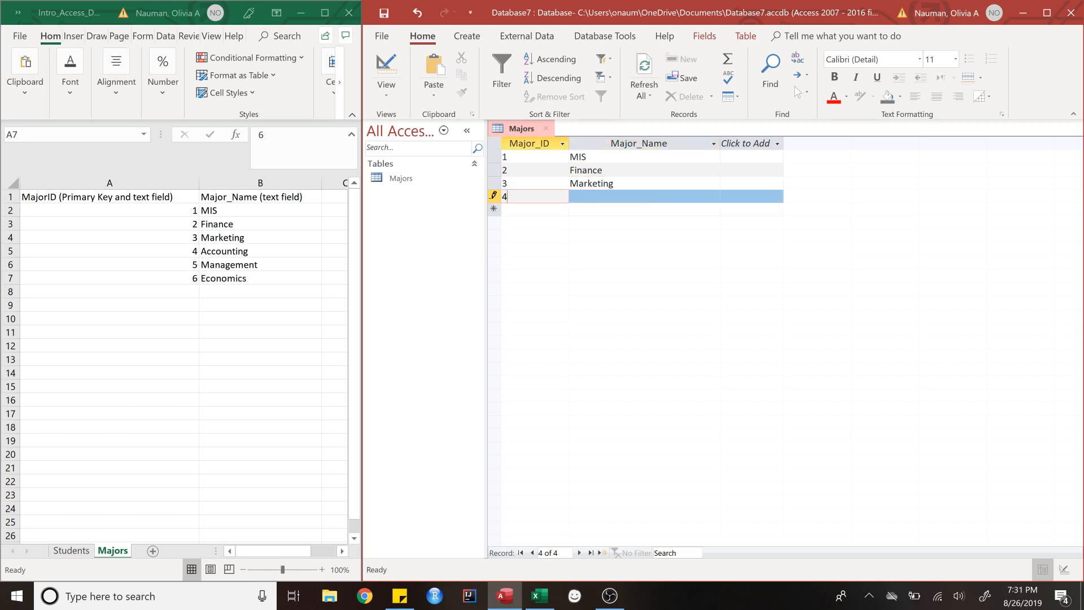
key(Tab)
text(Accounting)
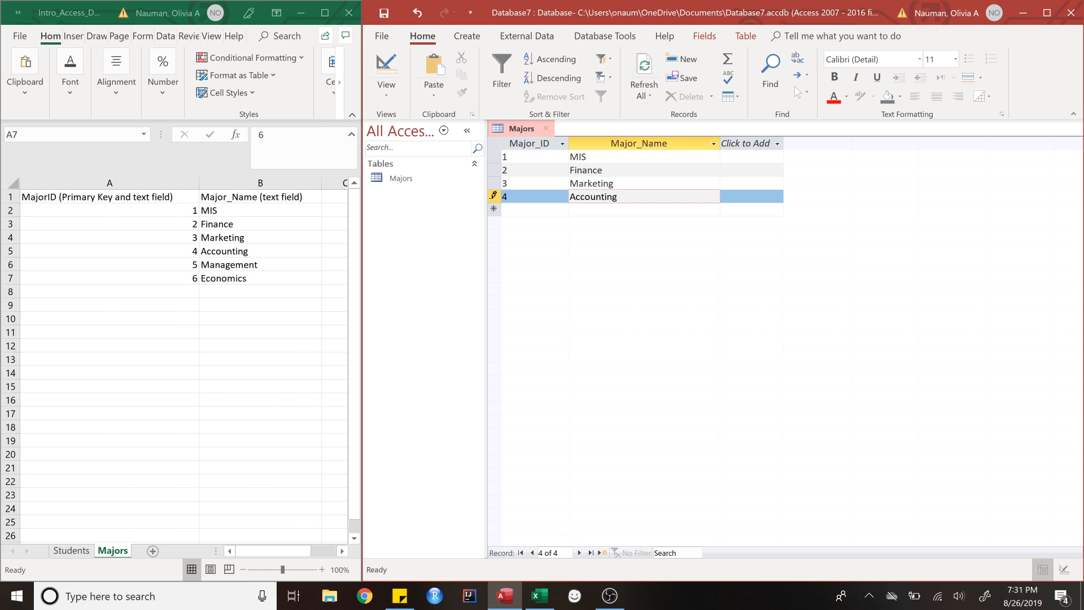
key(Tab)
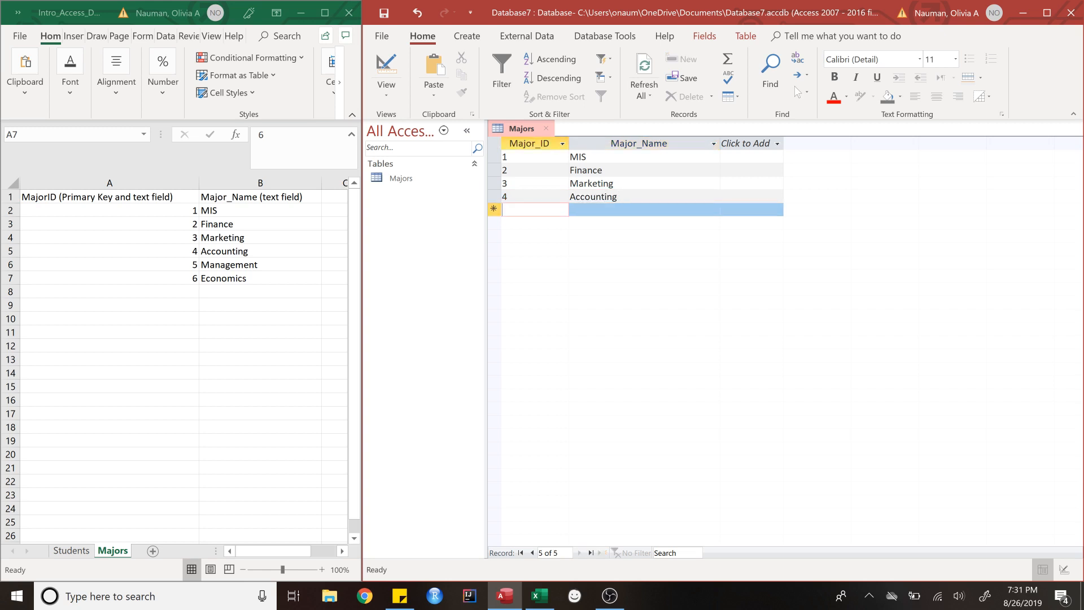
Step: Enter records 5 Management and 6 Economics, then save the table
text(5)
key(Tab)
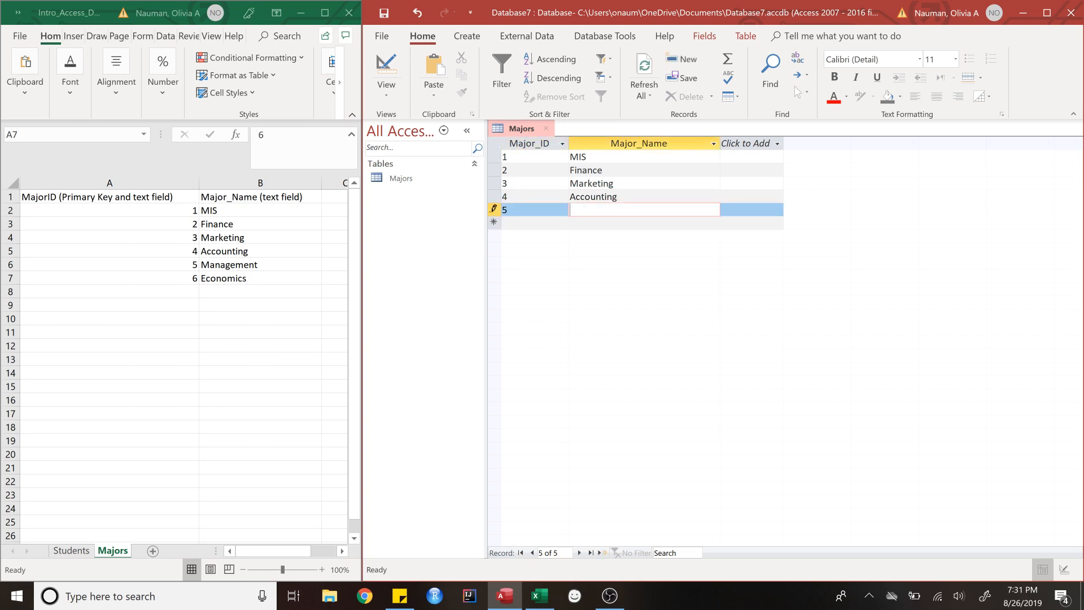
text(Management)
key(Tab)
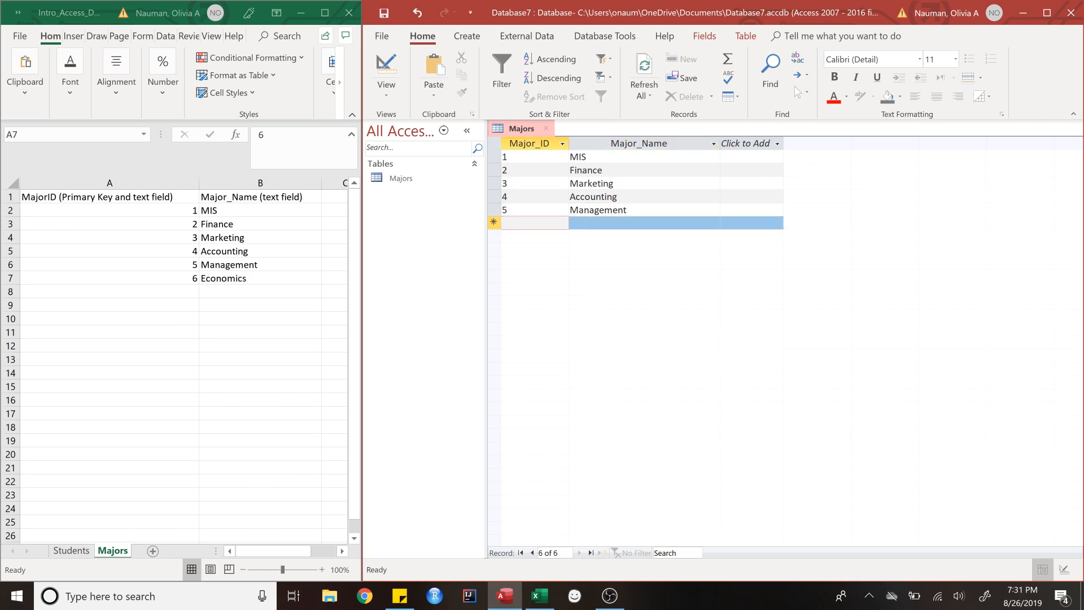
text(6)
key(Tab)
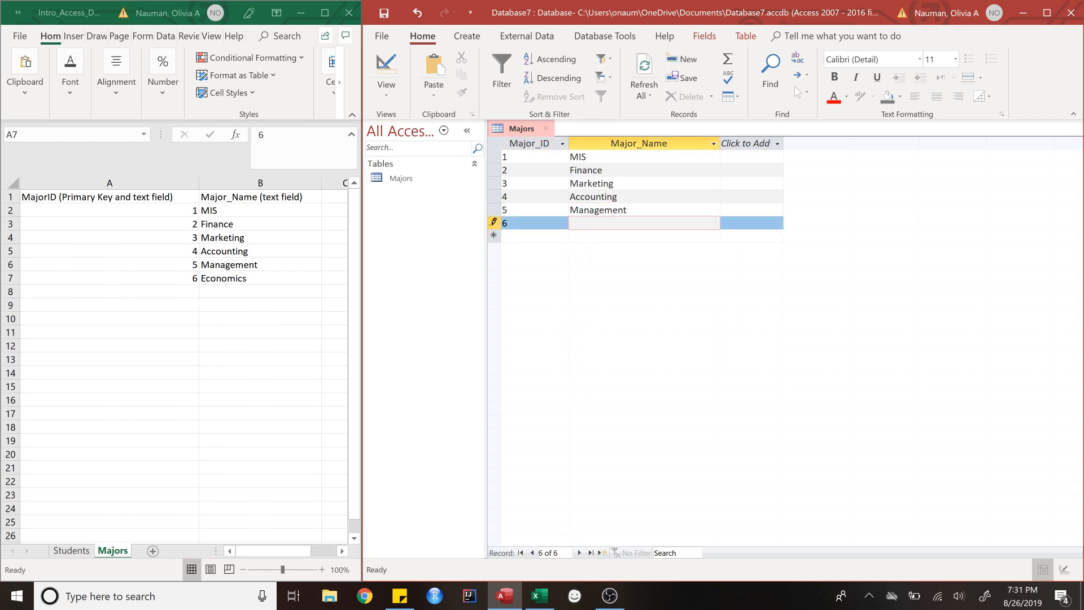
text(Economics)
click(383, 13)
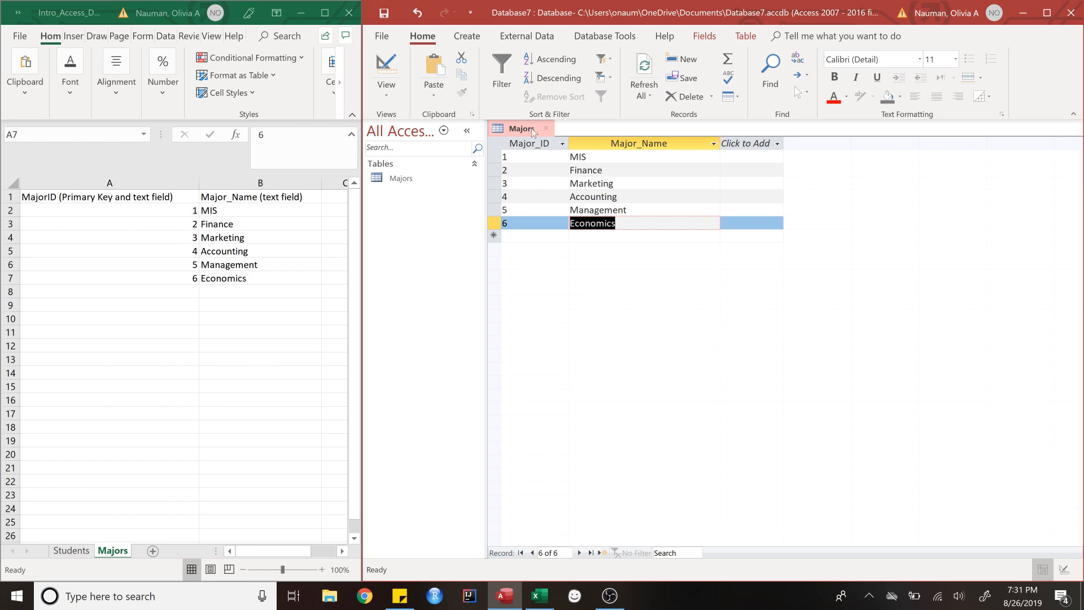
Step: Close the Majors table and show Excel's Students sheet in a wider window
click(545, 132)
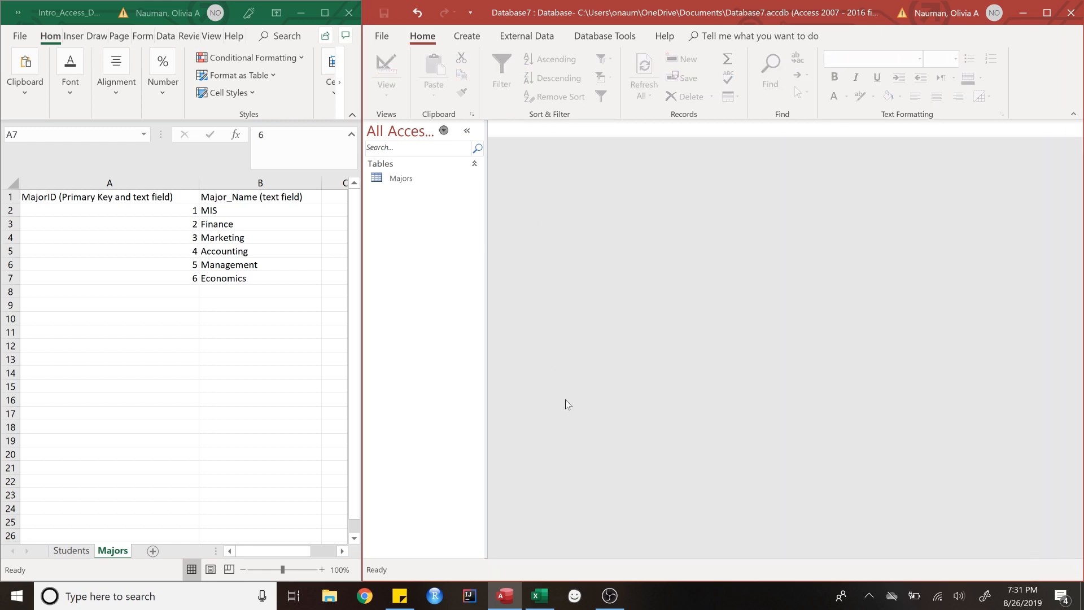
click(76, 555)
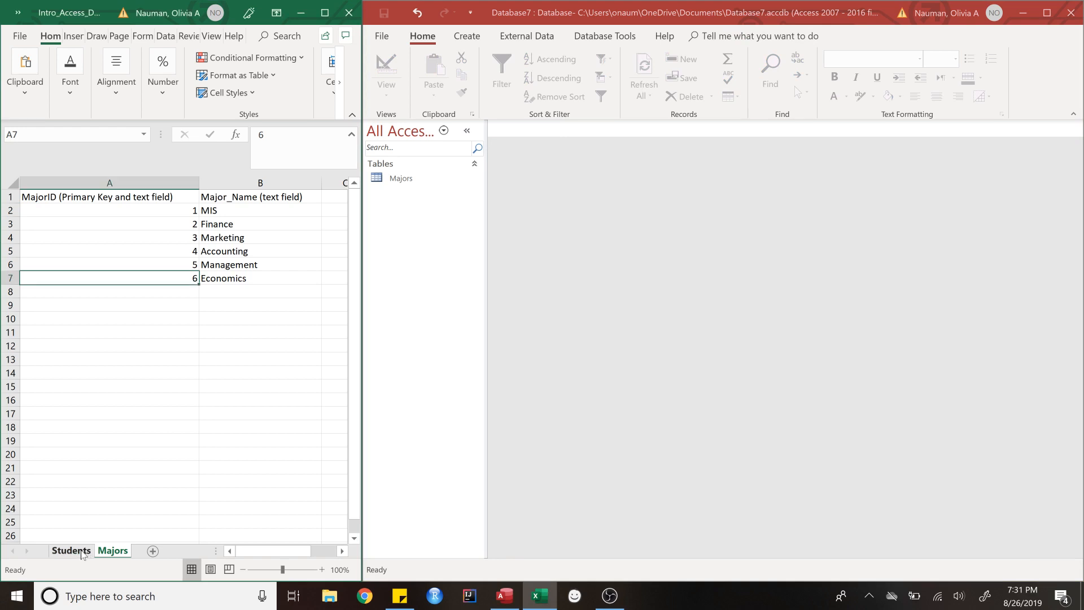
click(80, 552)
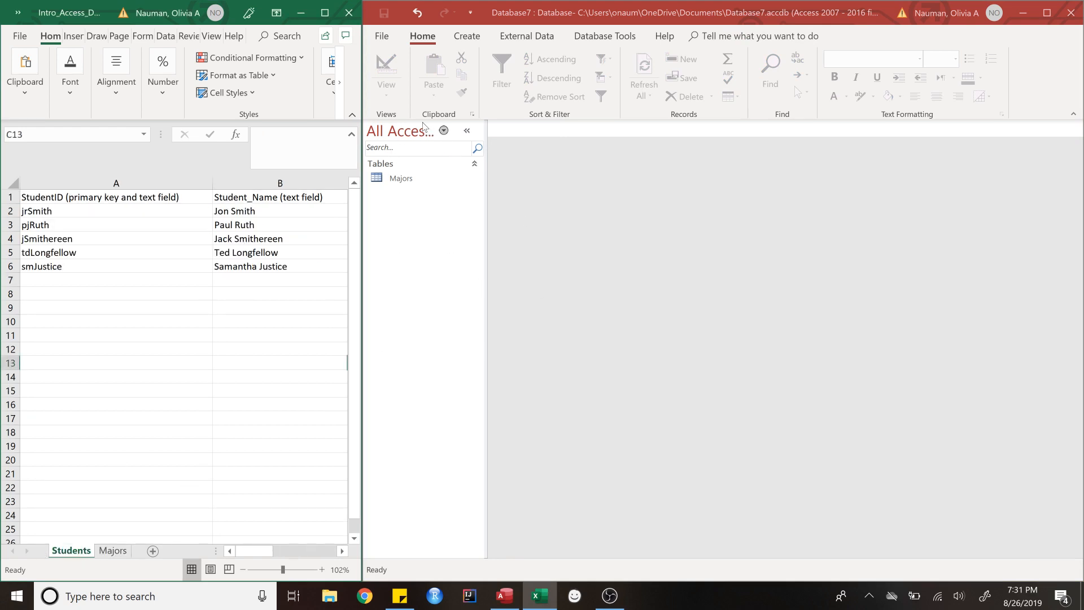
drag(361, 159, 480, 142)
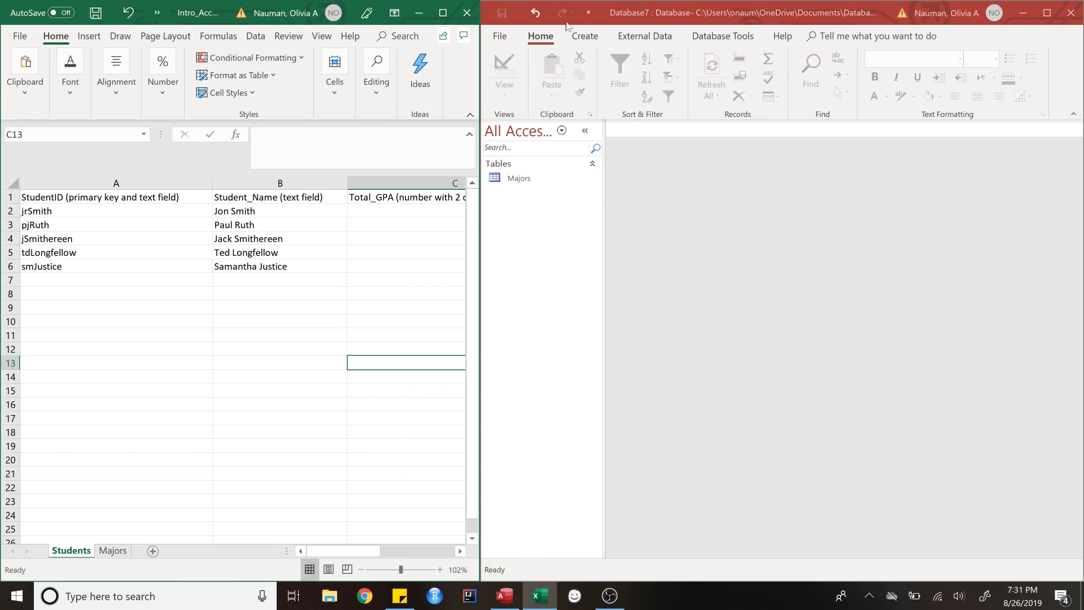
Step: Start a new blank table in Design View from Access's Create tab
click(585, 40)
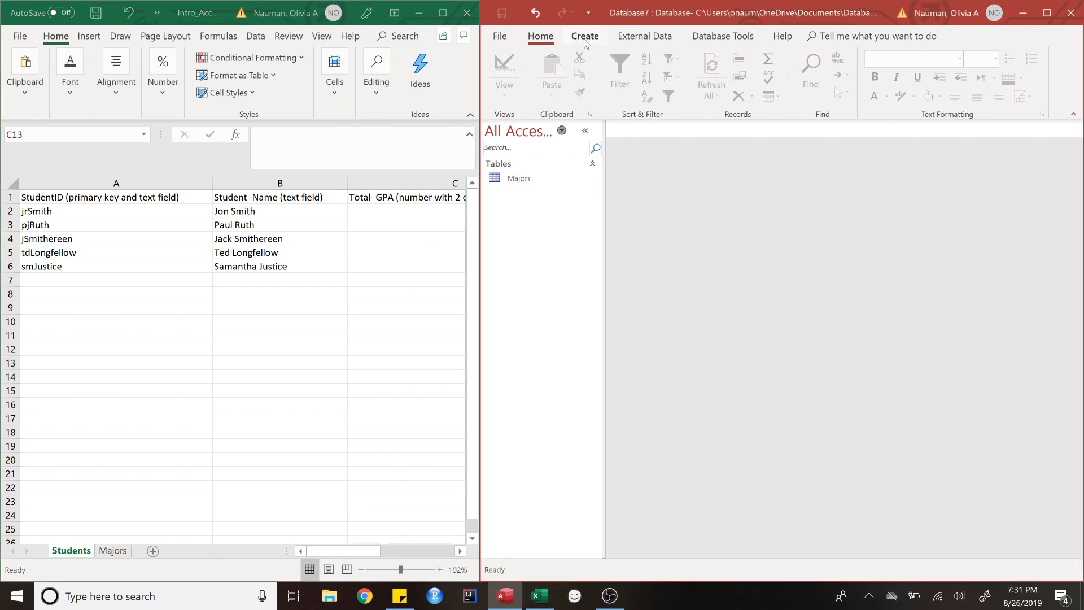
click(584, 37)
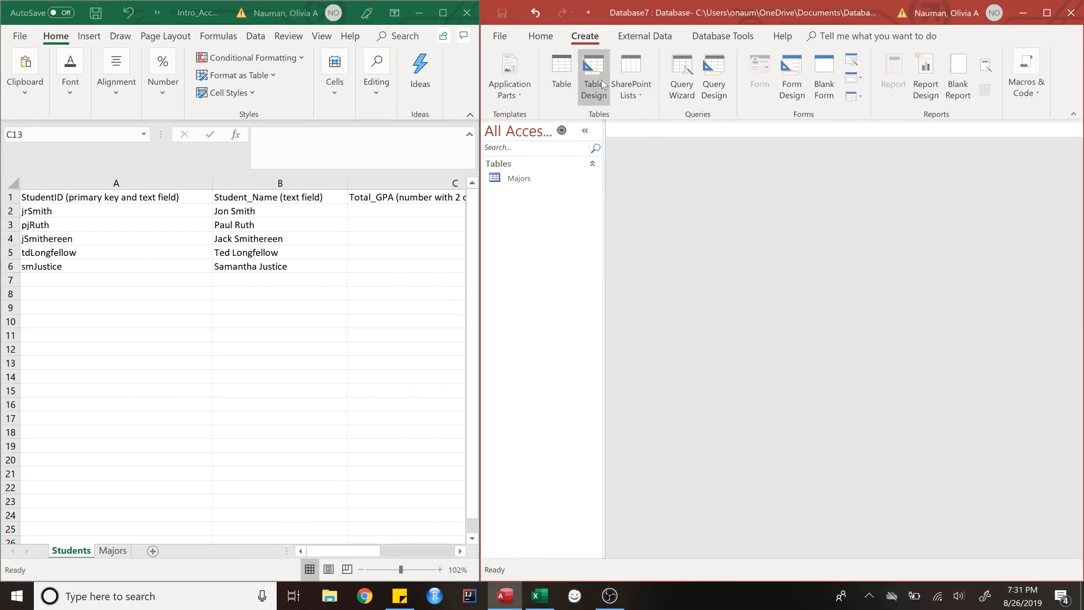
click(600, 80)
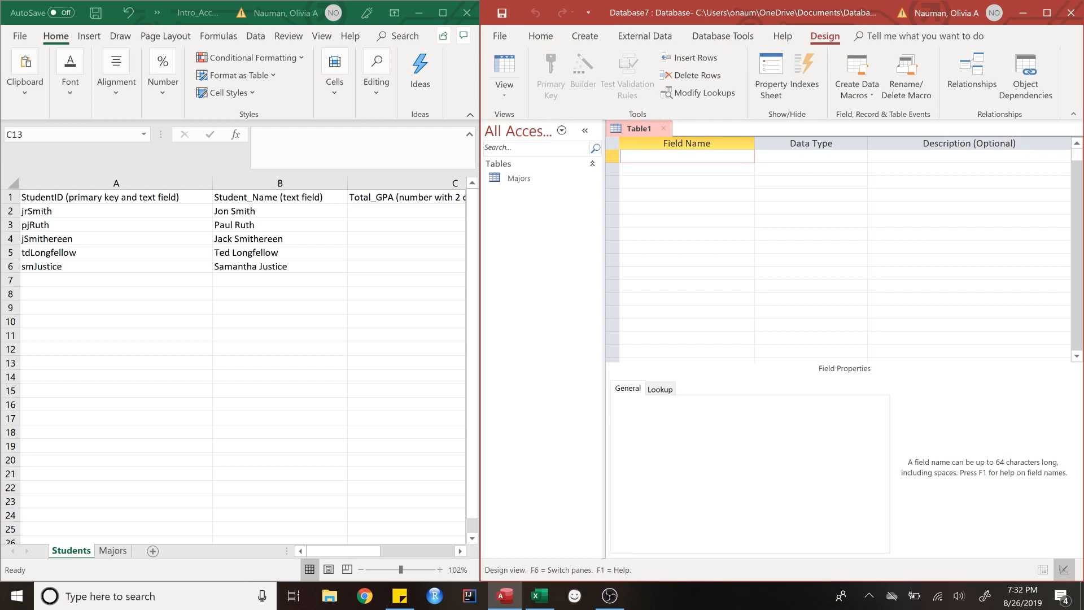
Step: Add StudentID as a Short Text primary key sized 25, then name the next field Student_Name
text(StudentID)
key(Tab)
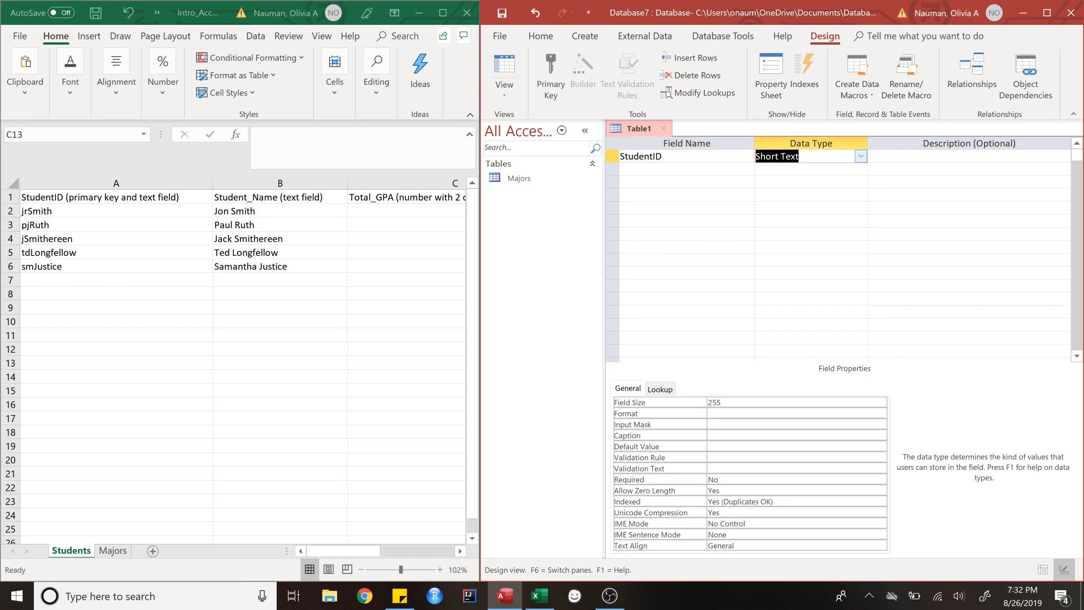
click(698, 407)
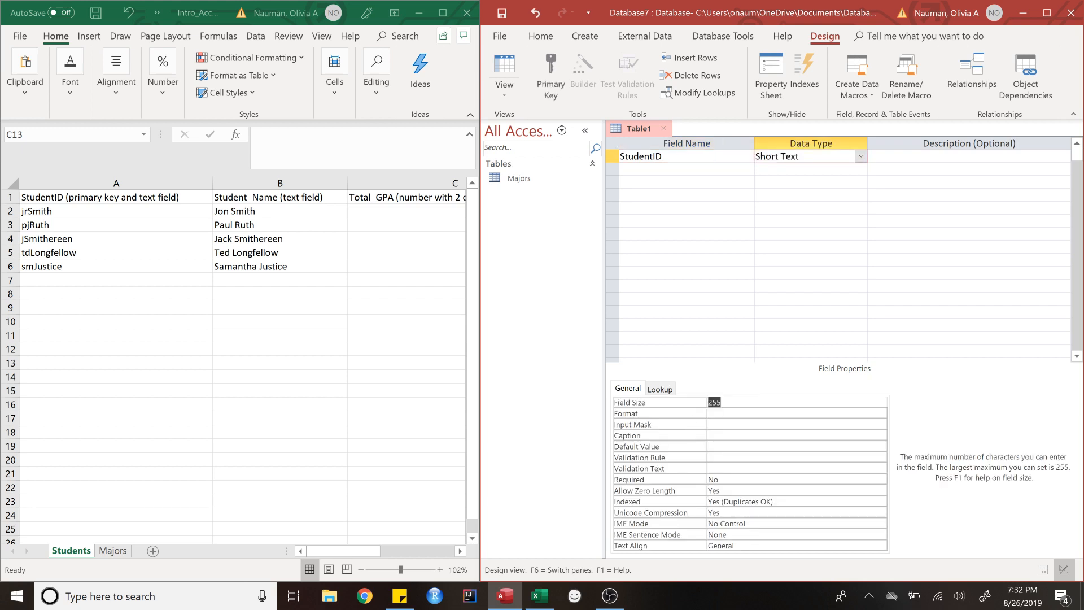
text(25)
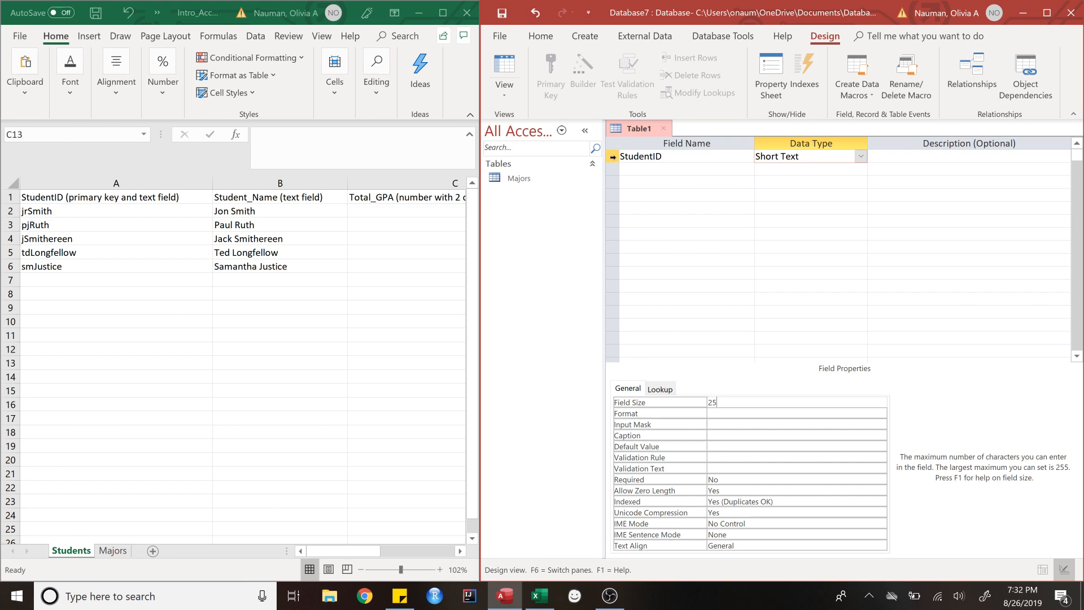
click(612, 158)
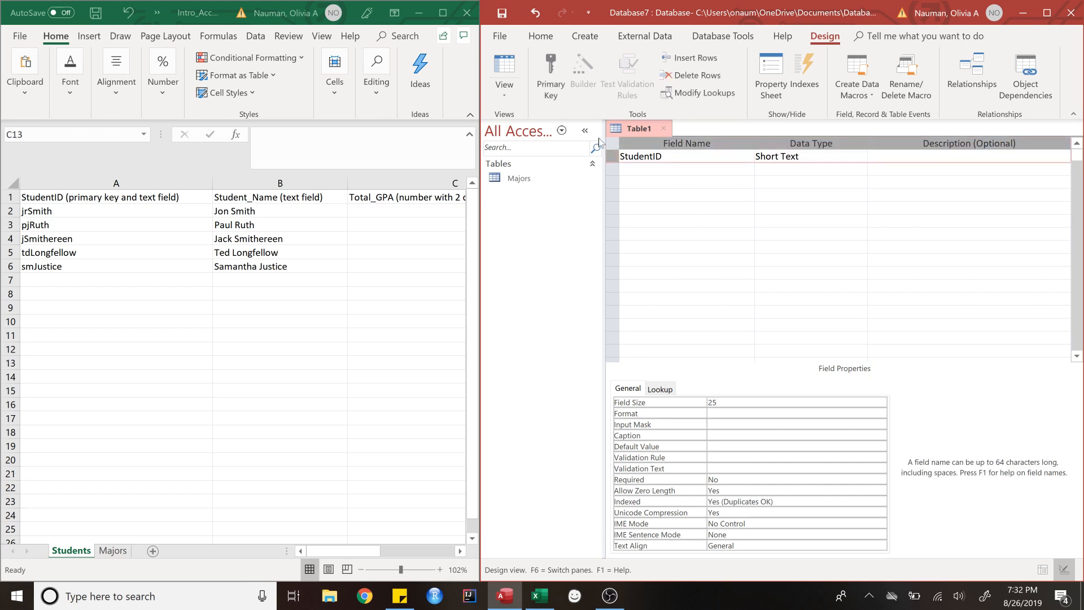
click(553, 75)
click(655, 169)
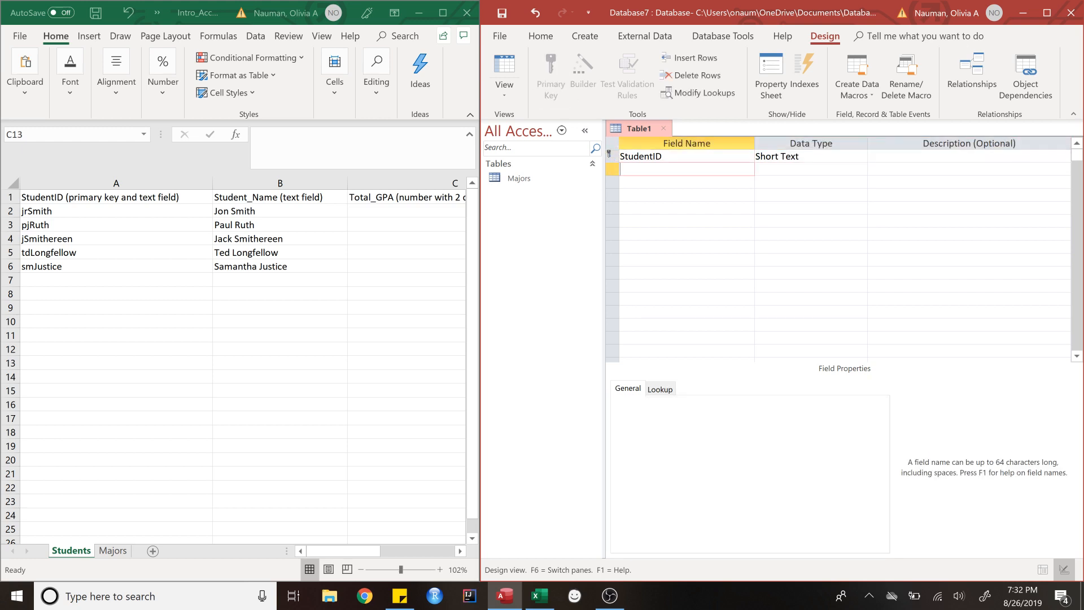
text(Student_Name)
Step: Give Student_Name a field size of 50 and add a third field, Total_GPA
key(Tab)
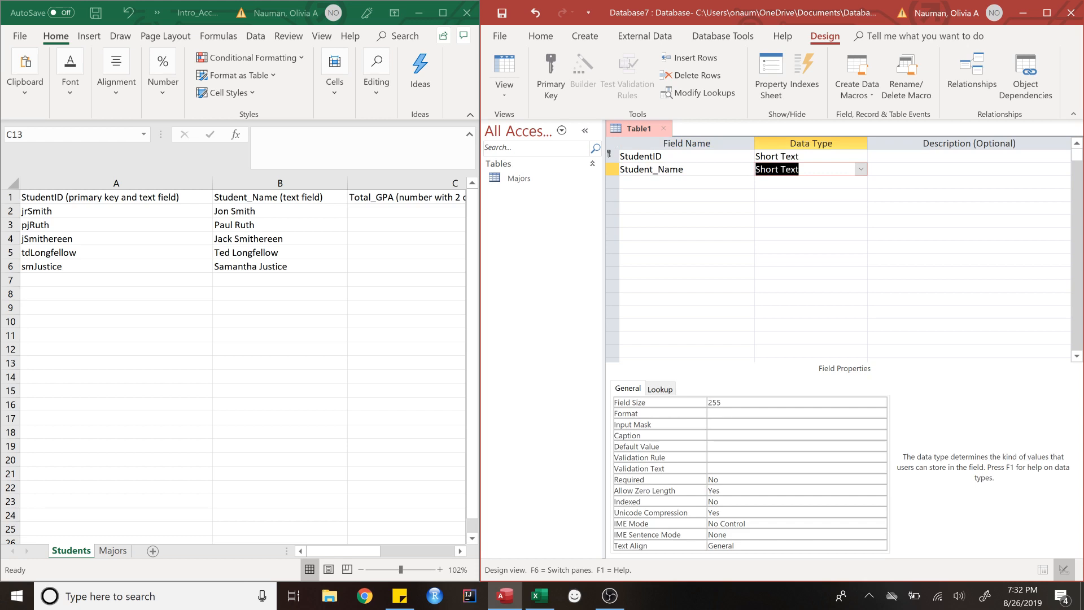
key(F6)
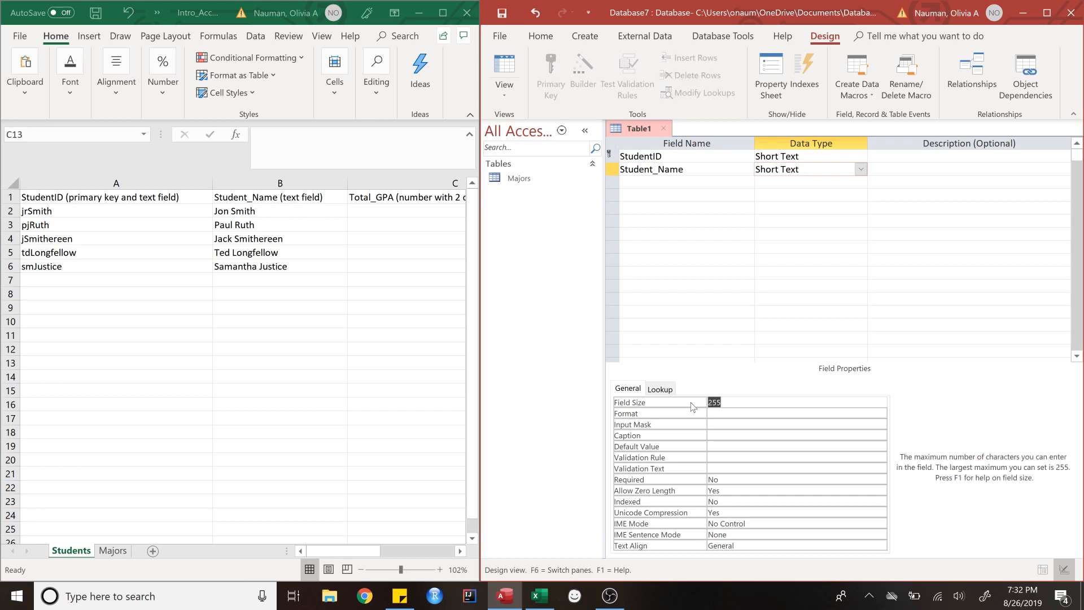
text(50)
click(687, 183)
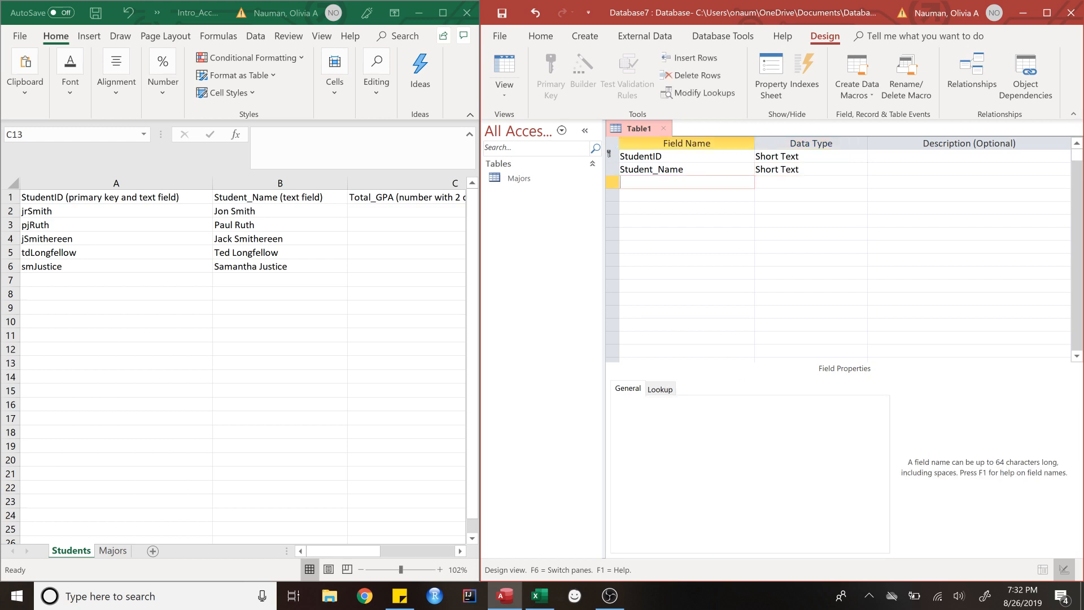
text(Total_GPA)
Step: Make Total_GPA a Number field with a Decimal field size
click(460, 552)
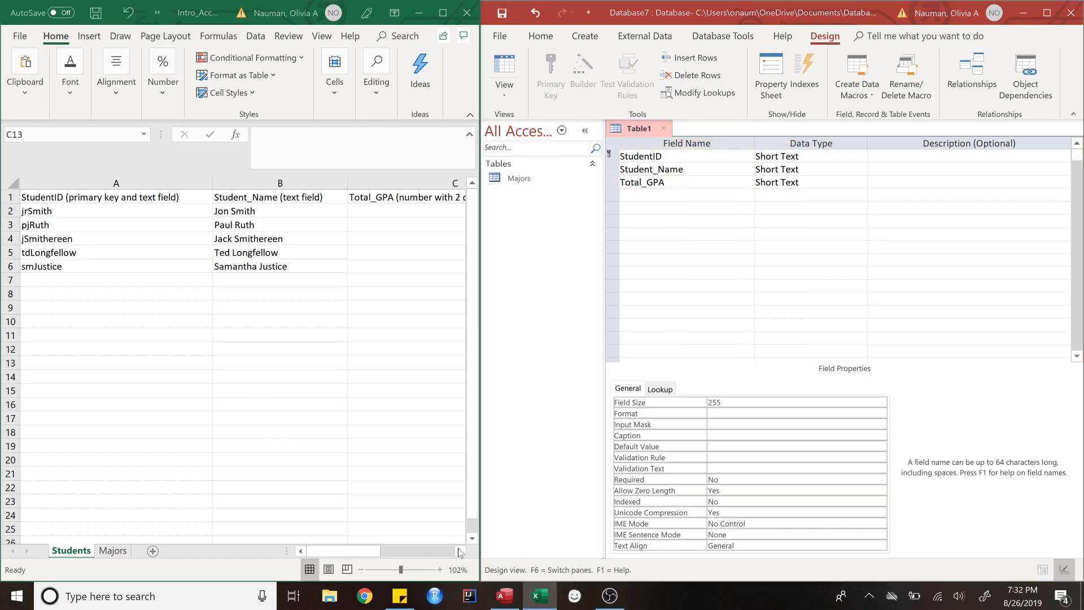
click(460, 552)
click(461, 553)
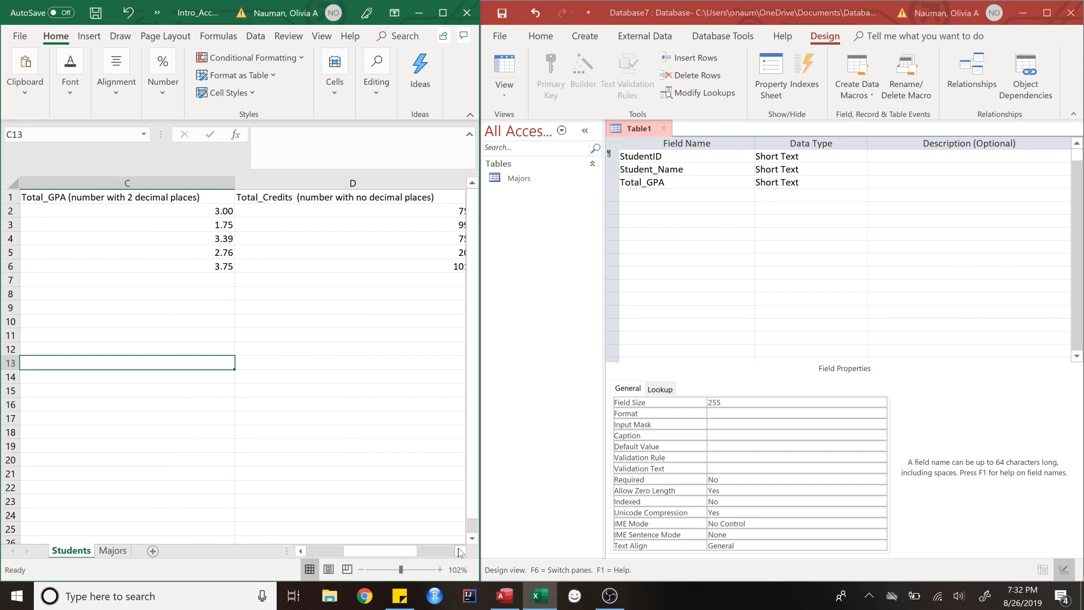
click(804, 182)
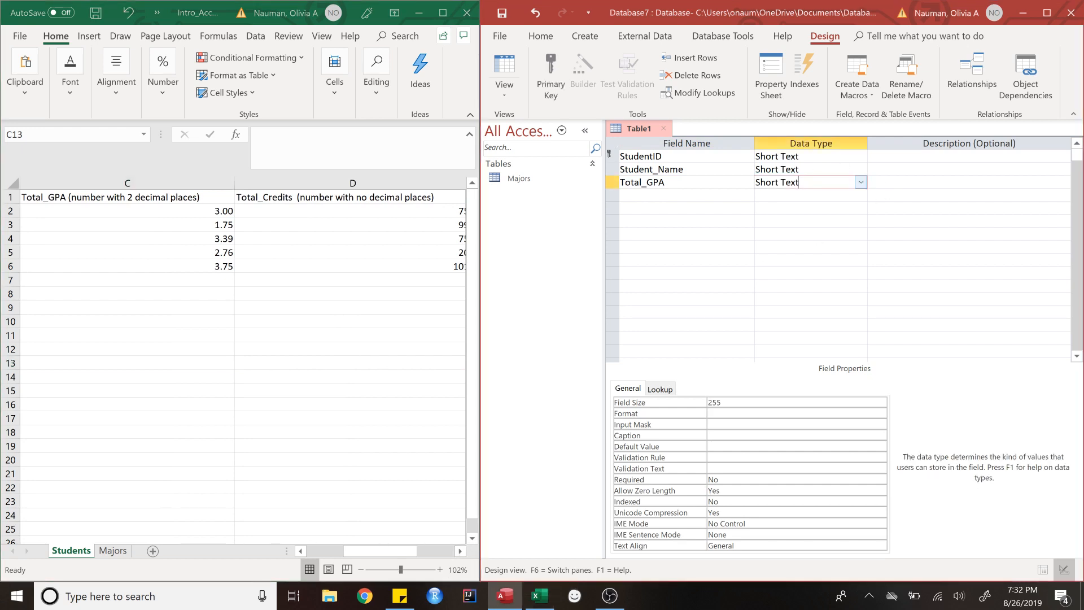
click(861, 183)
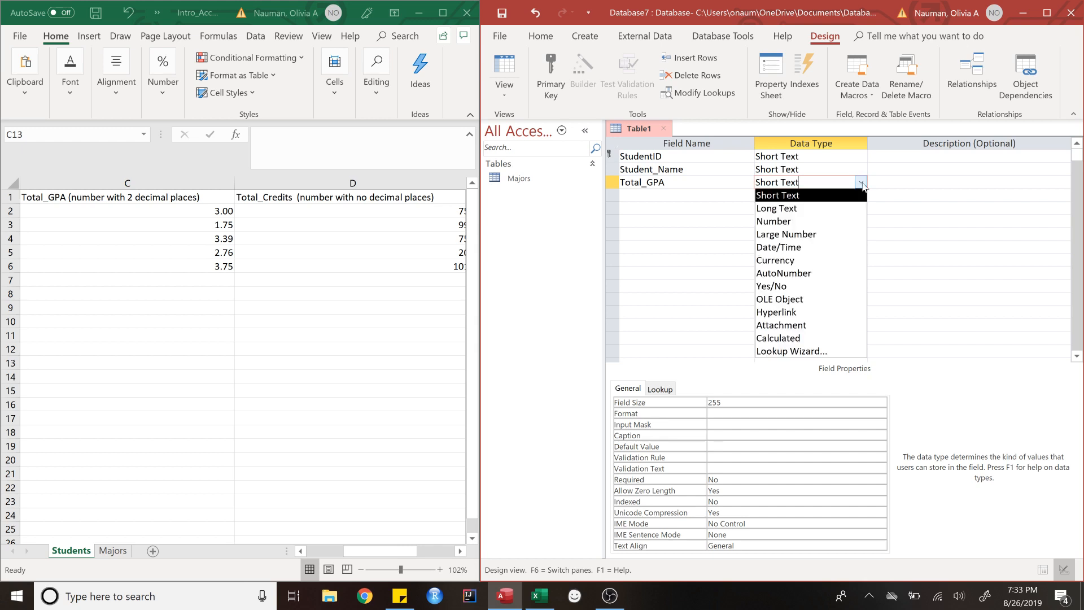
click(790, 220)
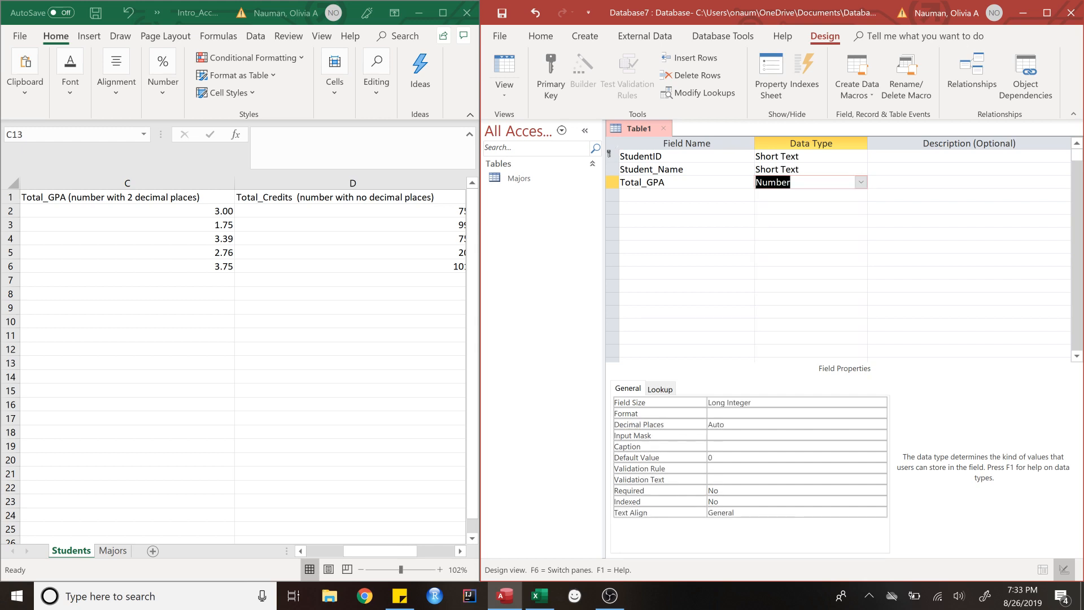
click(875, 403)
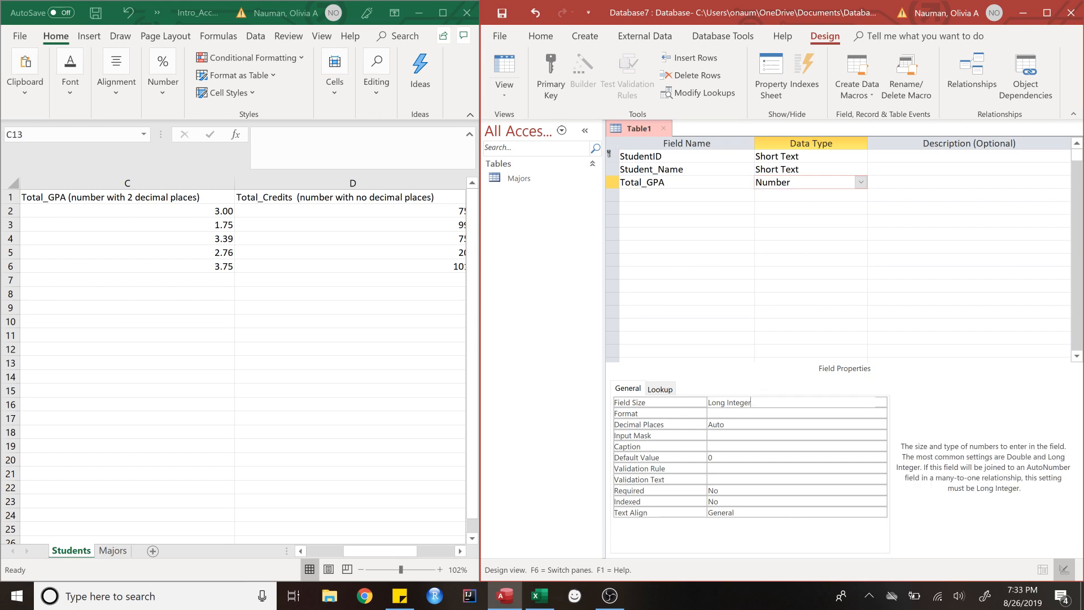
click(880, 403)
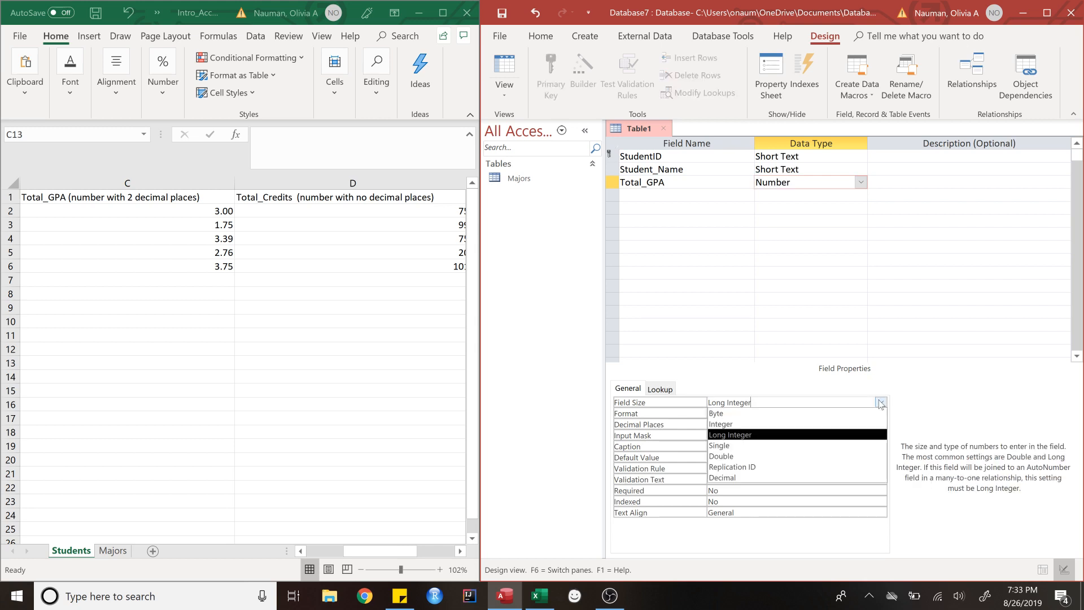
click(774, 479)
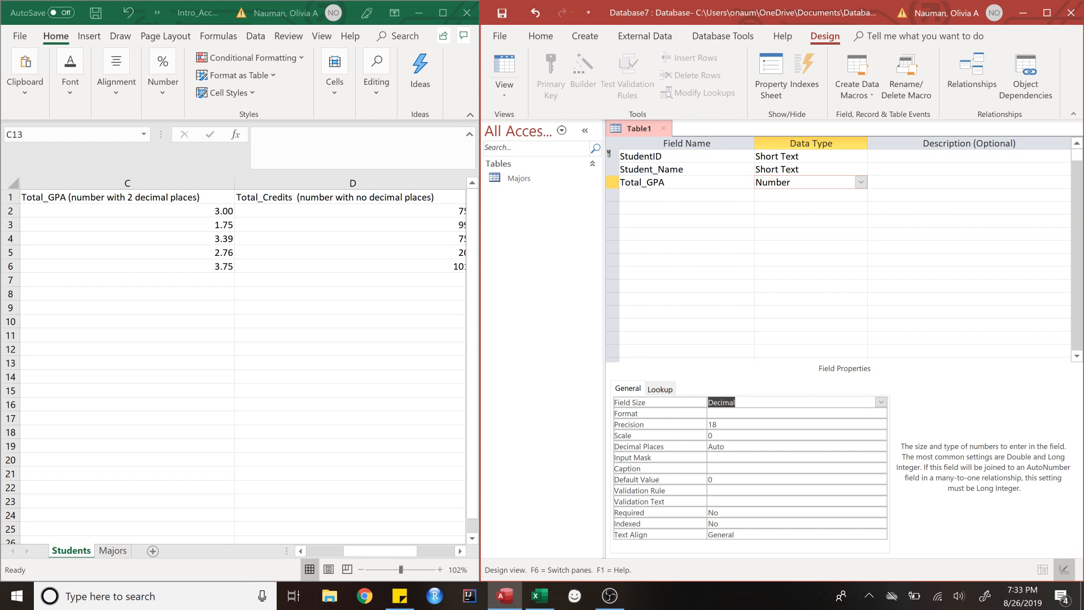
Step: Set Total_GPA's scale to 2 and decimal places to 2, and open the table property sheet
click(713, 435)
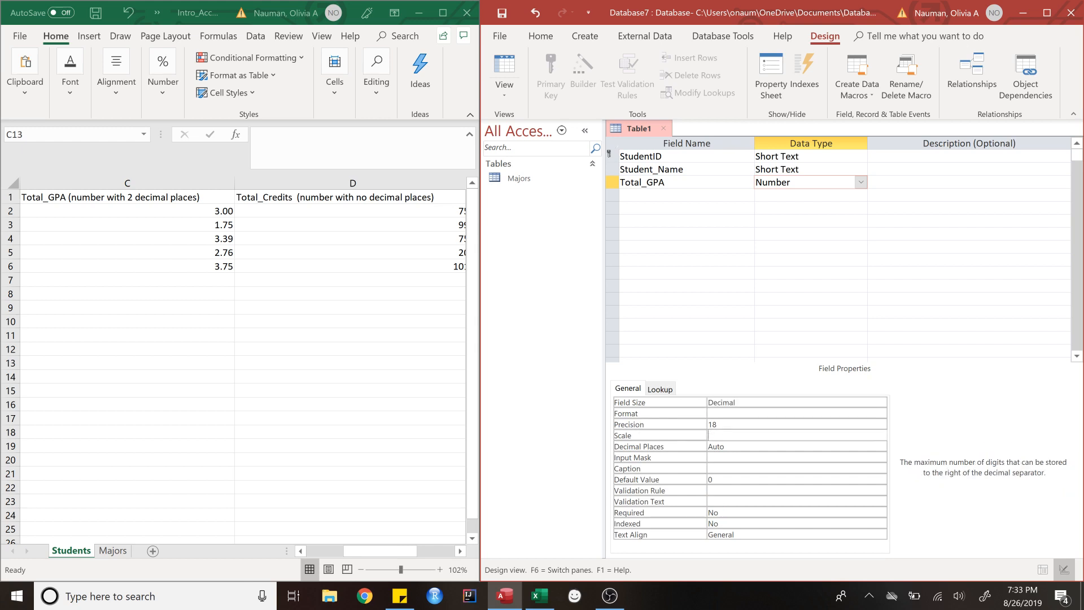
text(2)
click(725, 447)
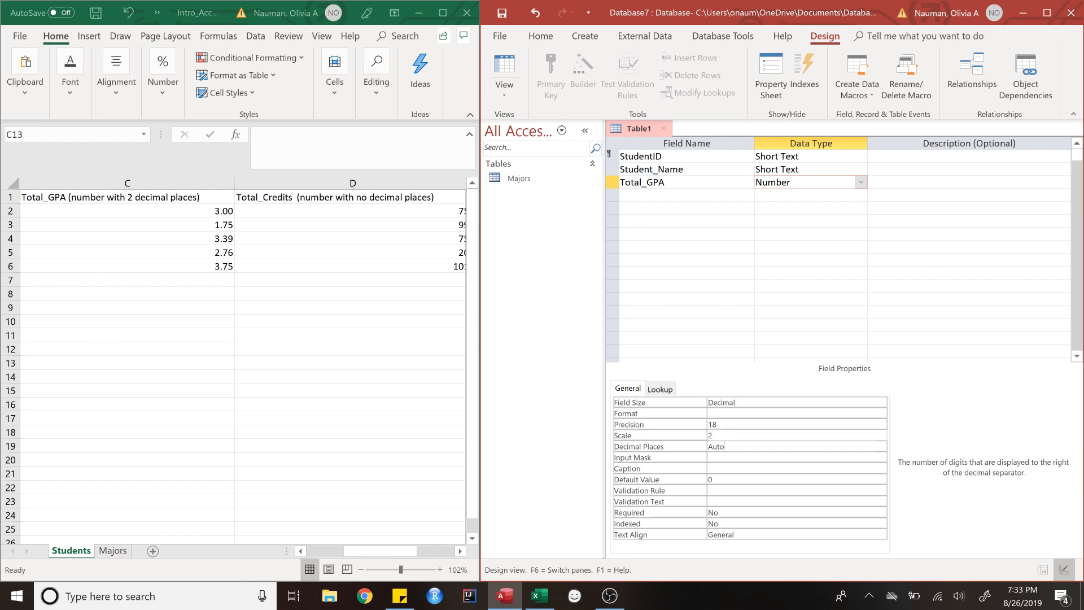
key(BackSpace)
key(BackSpace)
key(BackSpace)
key(BackSpace)
text(2)
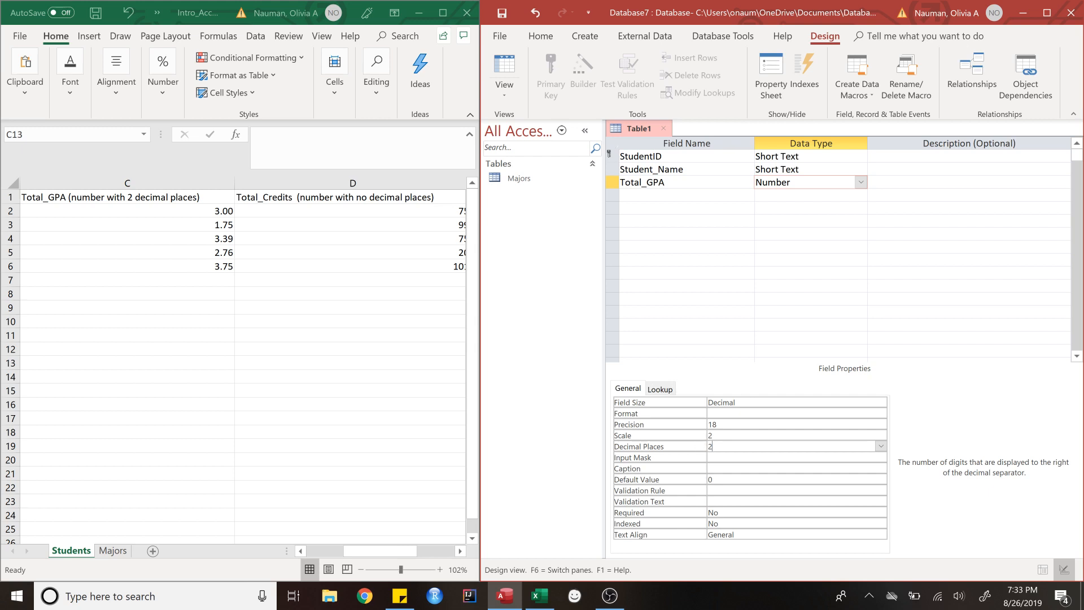
click(671, 195)
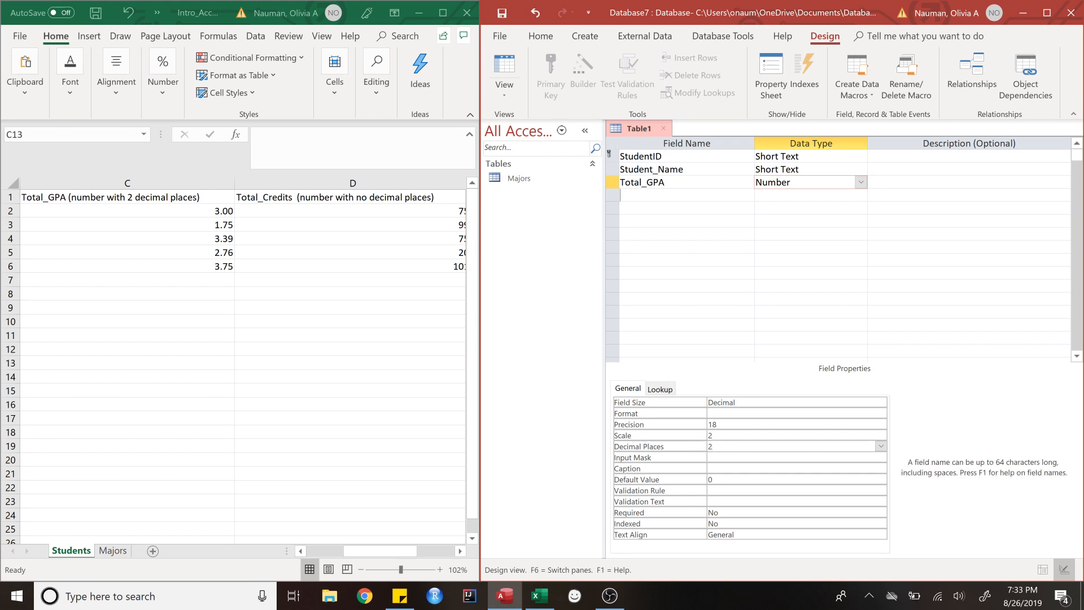
click(804, 182)
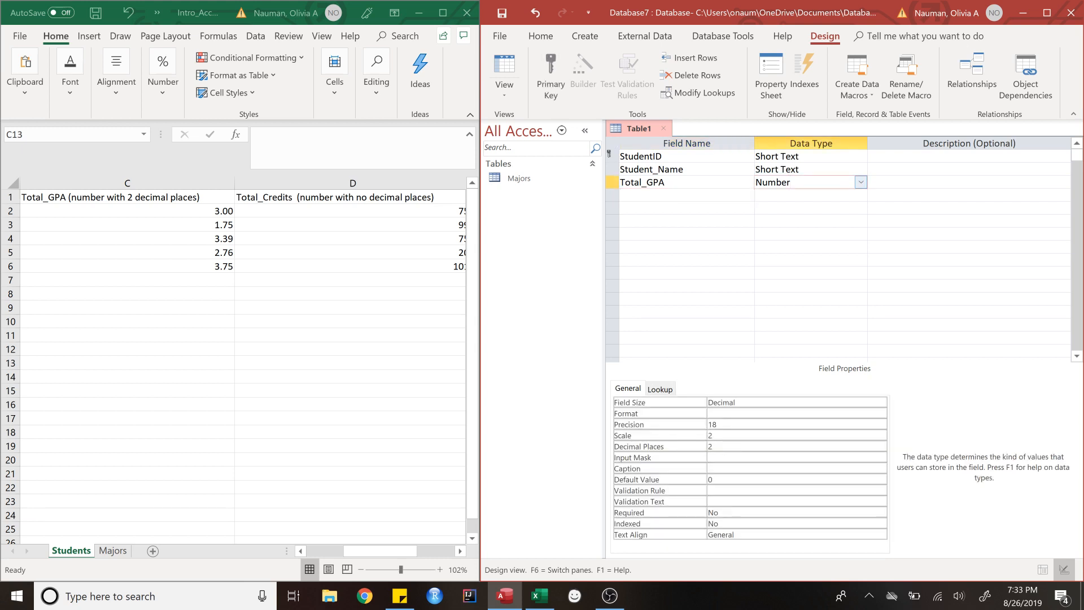
click(771, 77)
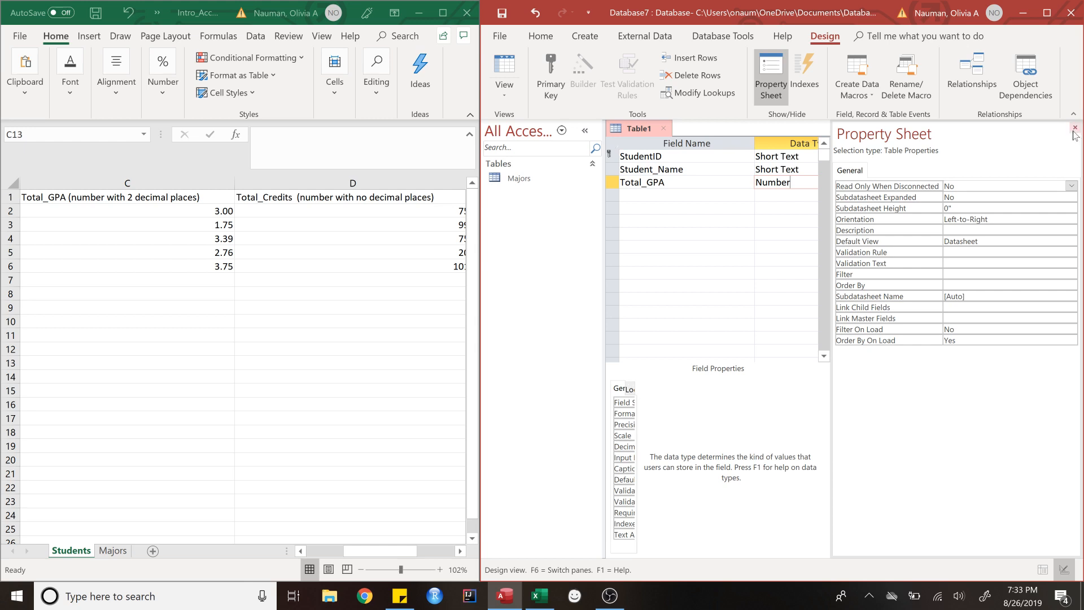
Step: Close the property sheet and bring up Excel's Total_Credits and MajorID columns
click(1074, 127)
click(666, 196)
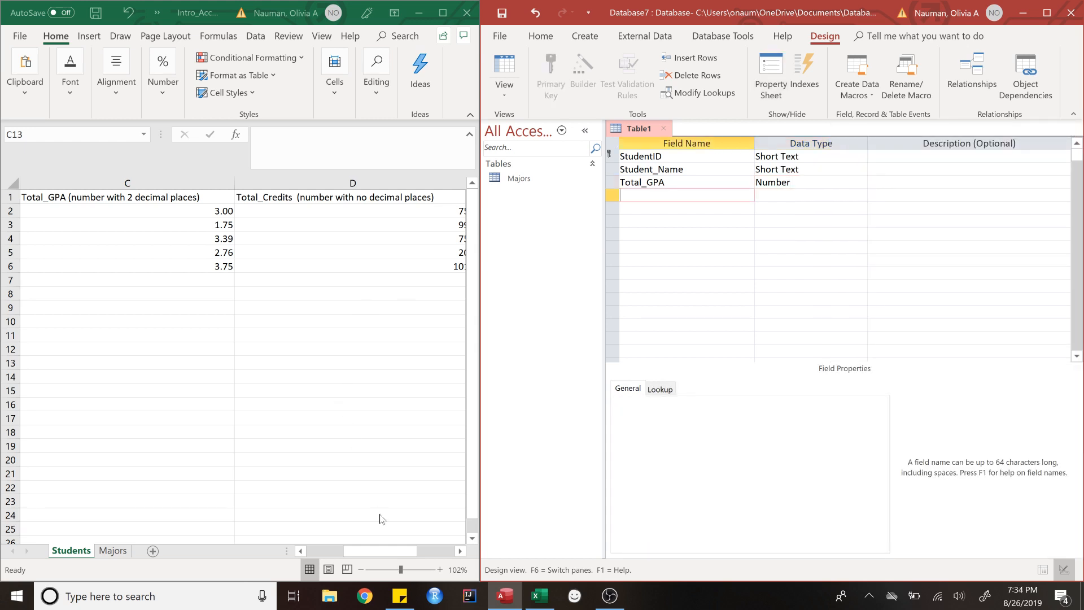
click(389, 551)
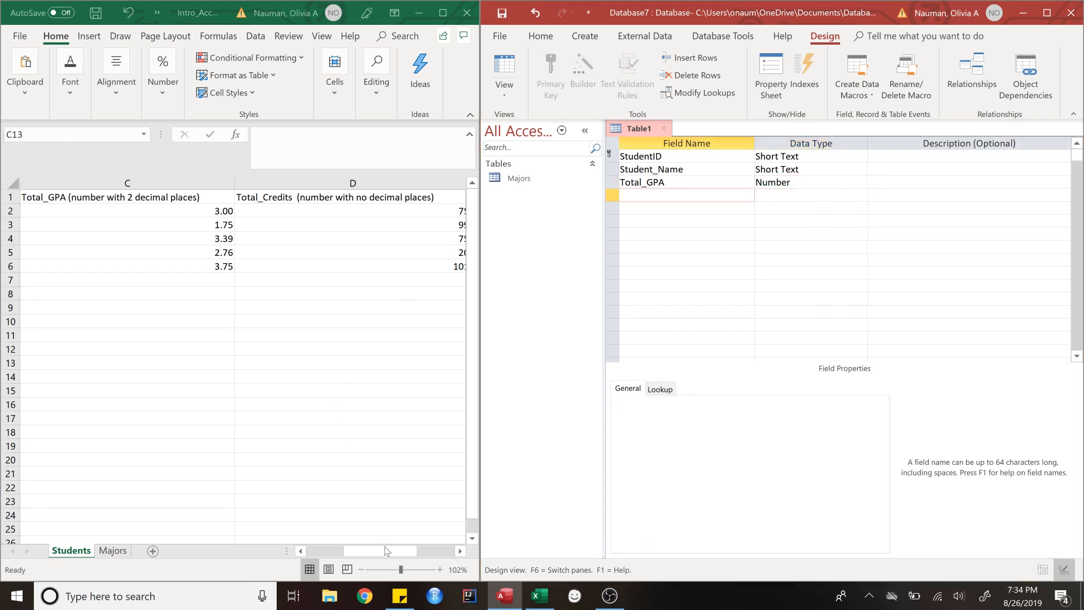
click(461, 551)
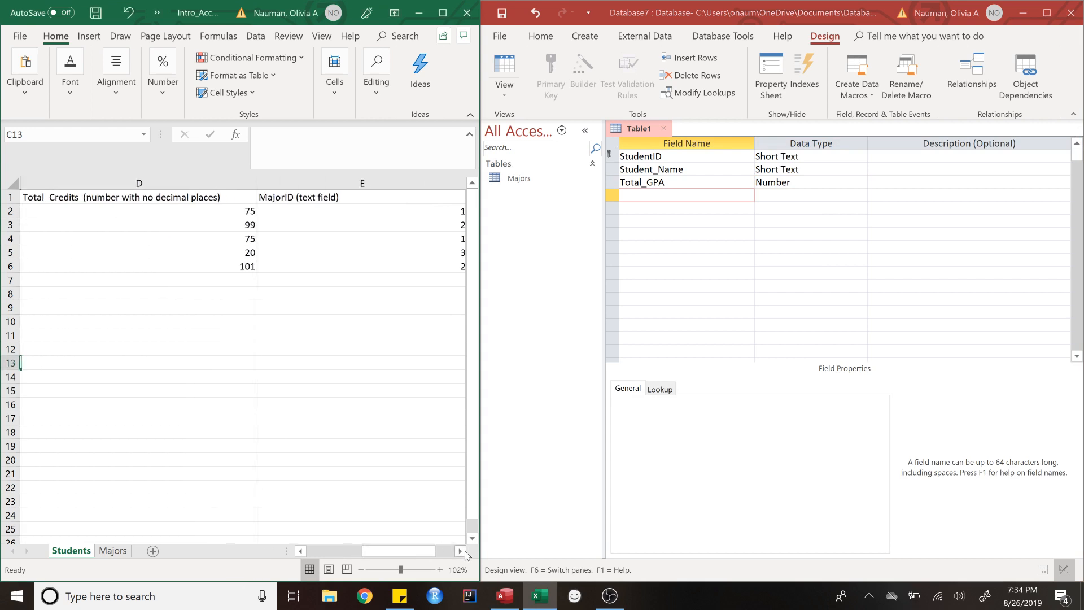
Step: Add Total_Credits as the fourth field, a Number with Integer field size
click(675, 198)
text(Total)
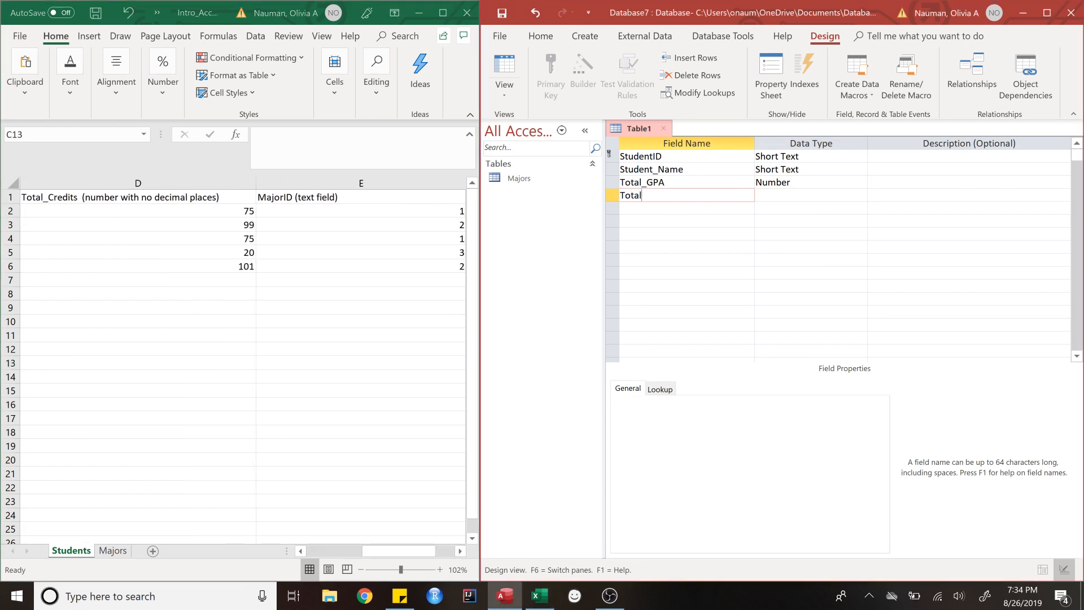
text(_Credits)
key(Tab)
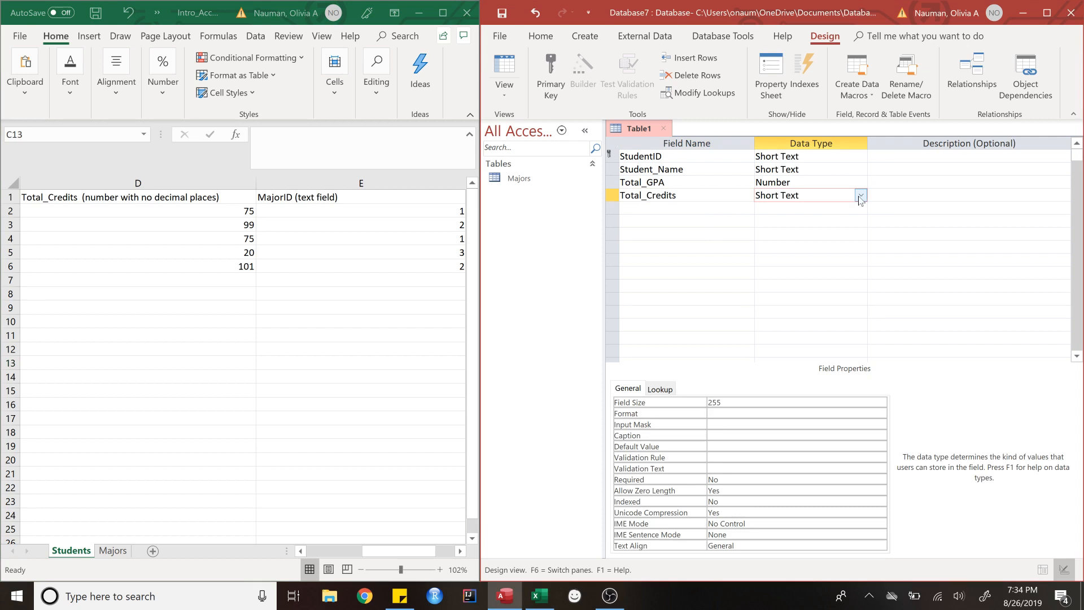
click(861, 195)
click(807, 239)
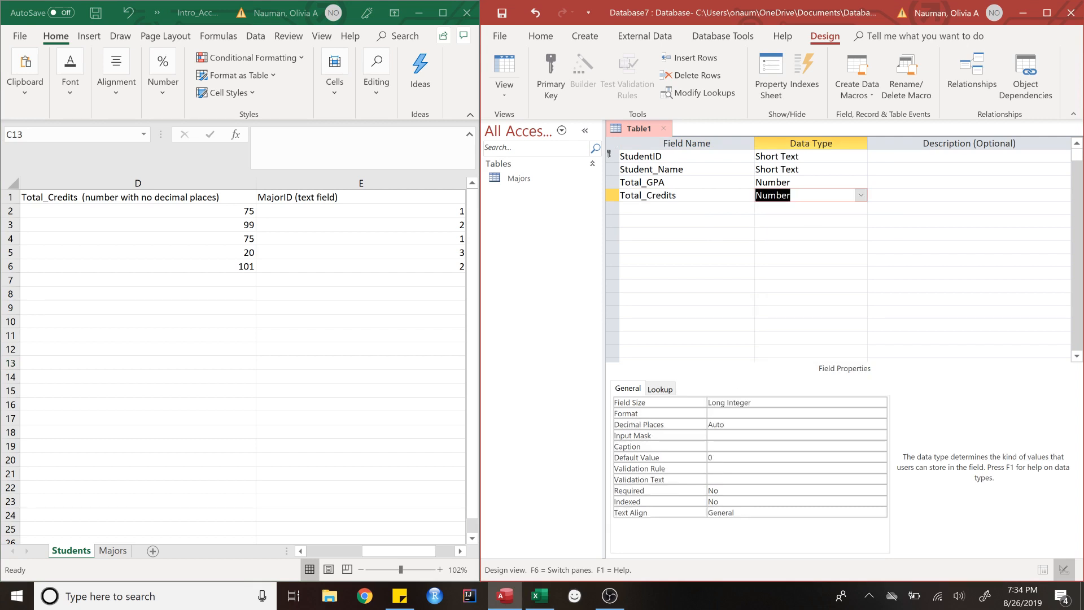
click(796, 402)
click(880, 402)
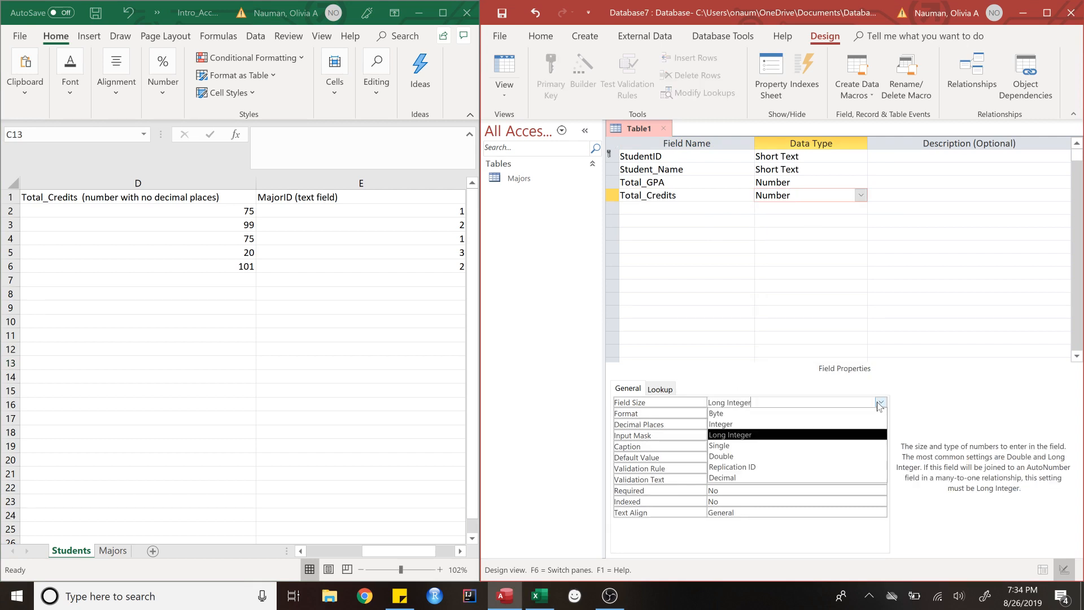
click(800, 424)
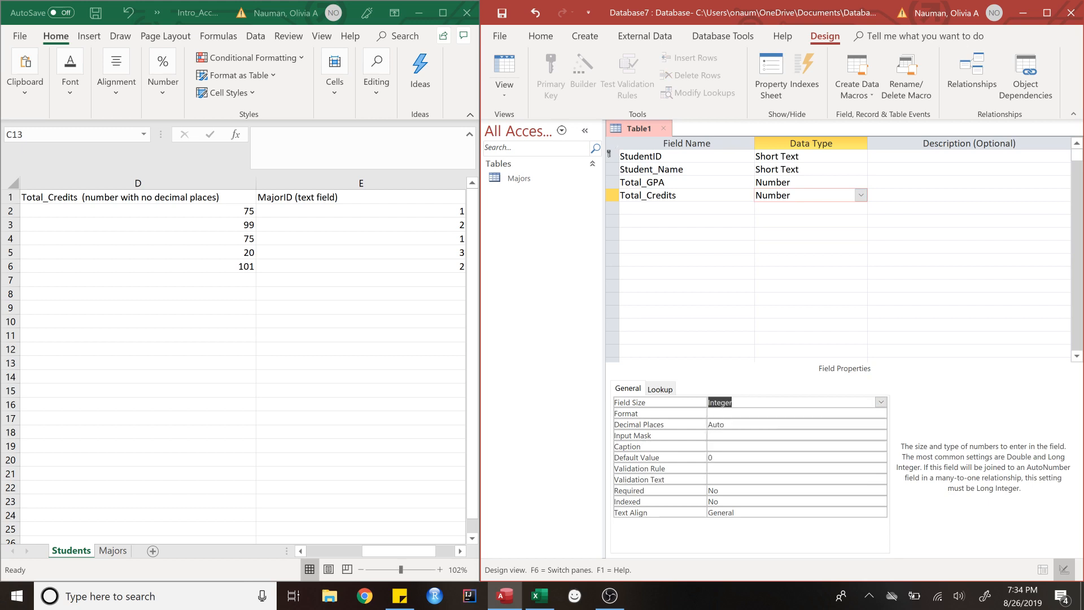
click(686, 209)
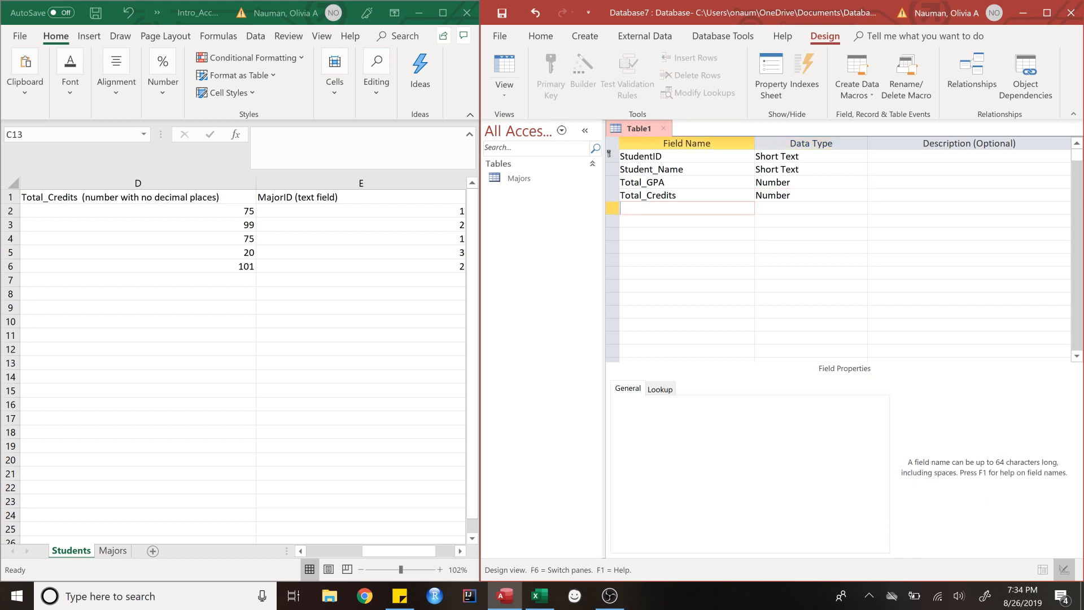
Step: Add a MajorID field to Table1, then open the Majors table in Design view
text(Major)
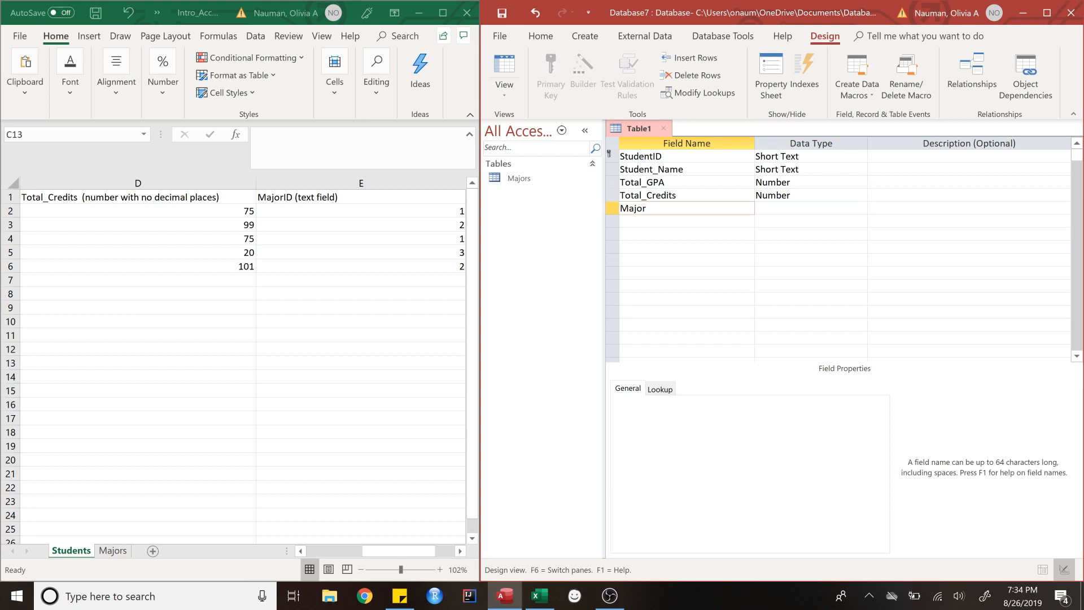
text(ID)
double_click(520, 179)
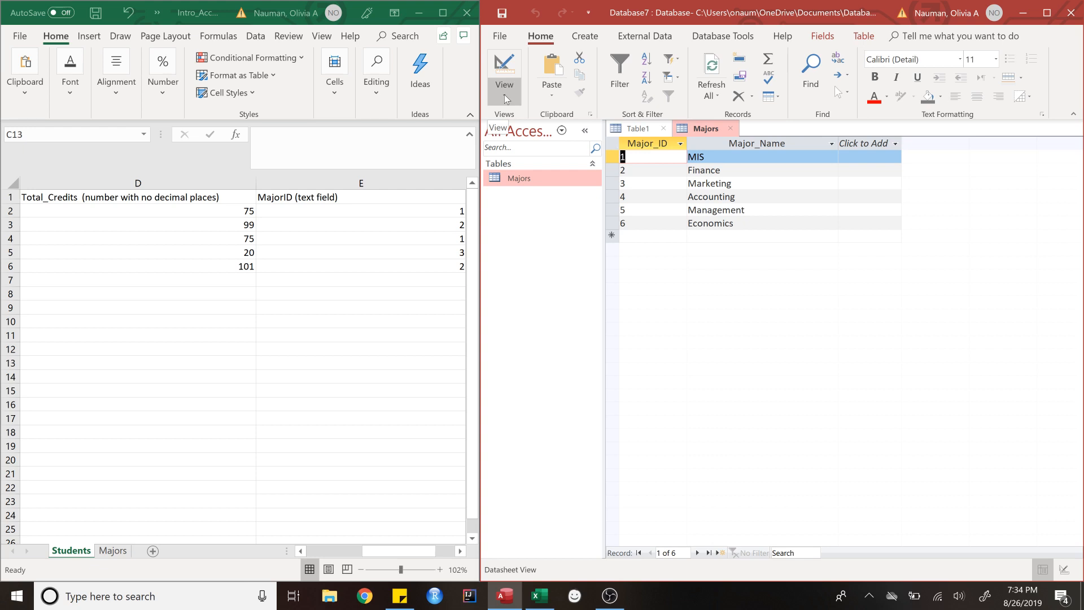
click(503, 93)
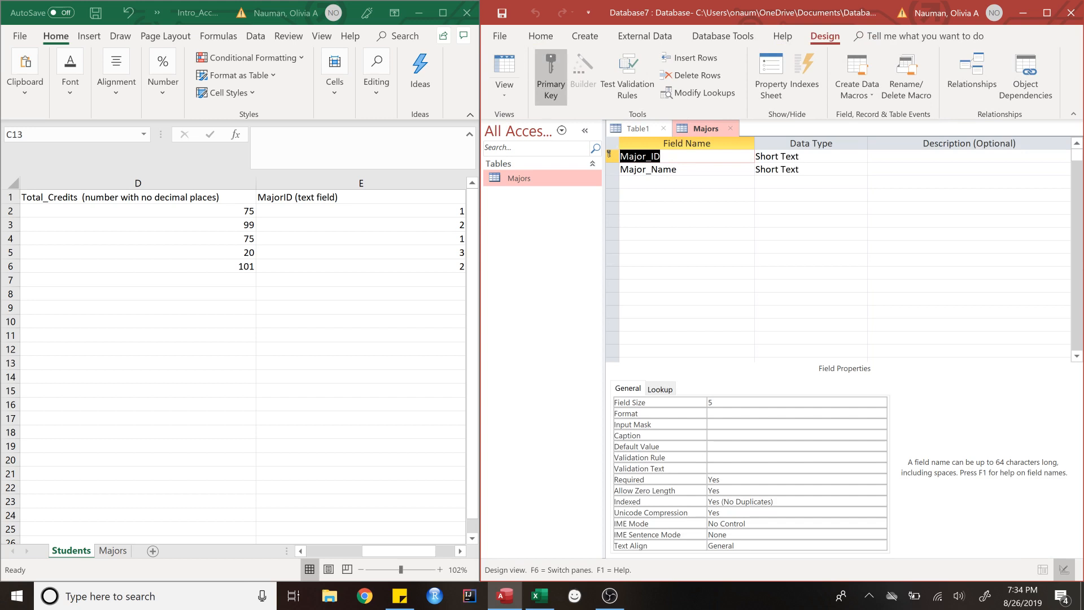
Step: Check Major_ID's Short Text type, then change Table1's MajorID field size from 255 to 5
click(816, 157)
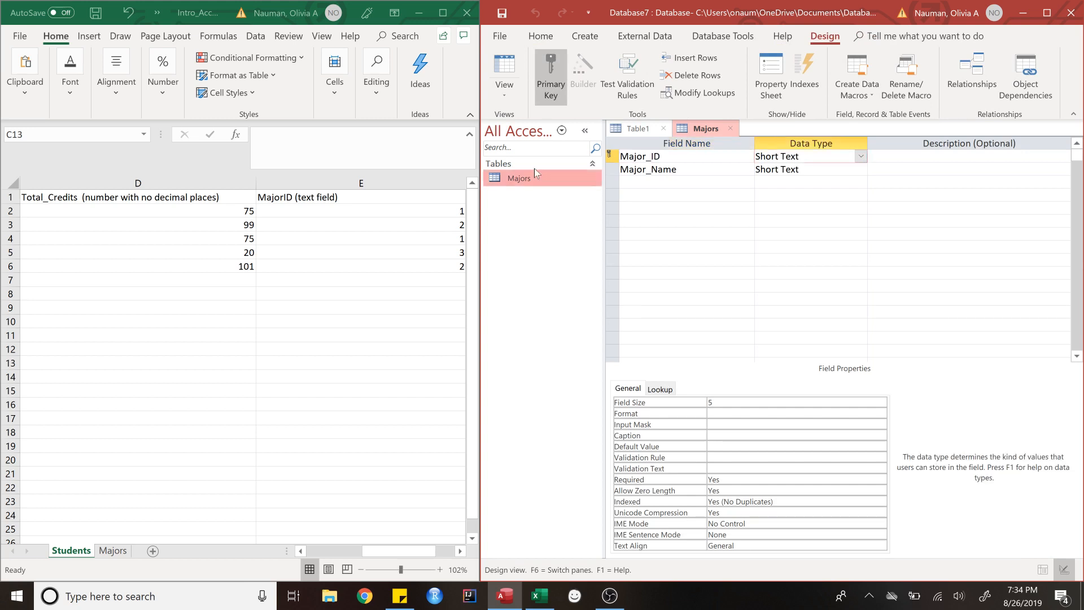
click(649, 128)
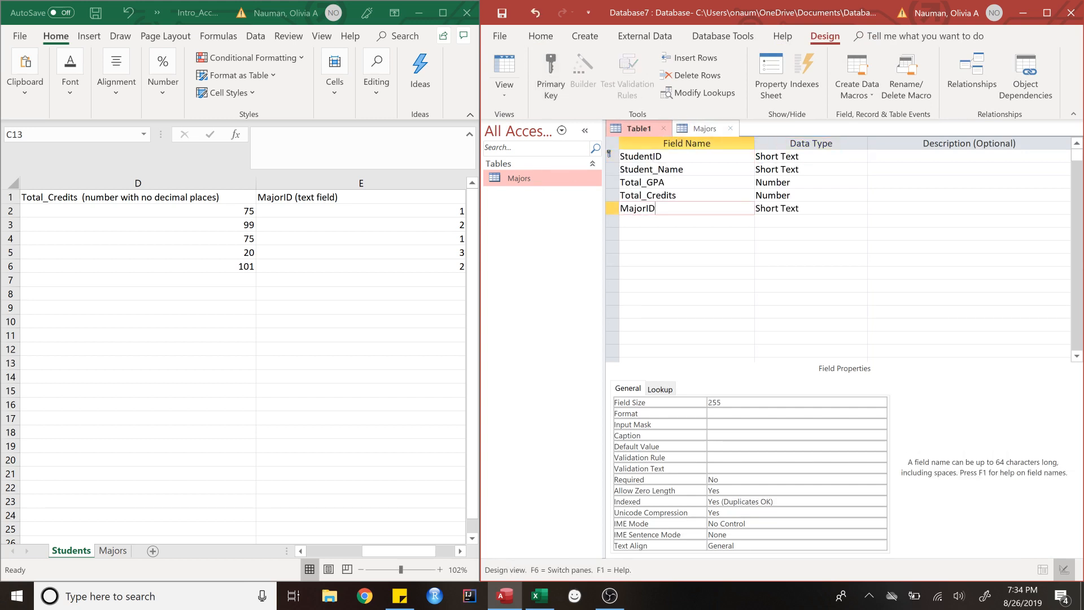
click(816, 209)
click(797, 402)
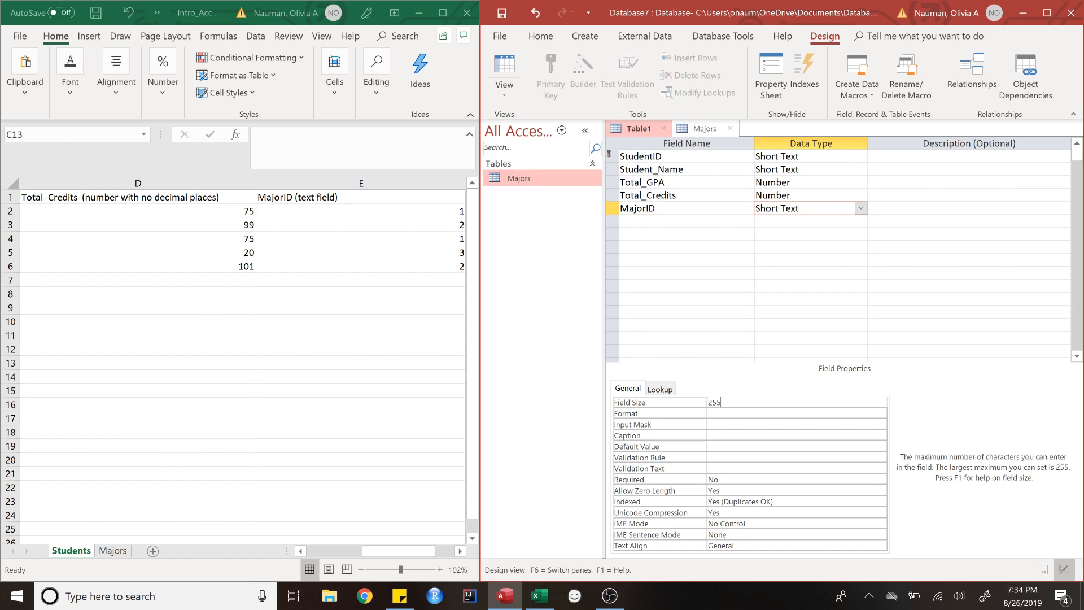
key(BackSpace)
key(BackSpace)
key(BackSpace)
text(5)
Step: Save the new table as Students and switch it to Datasheet view
click(502, 13)
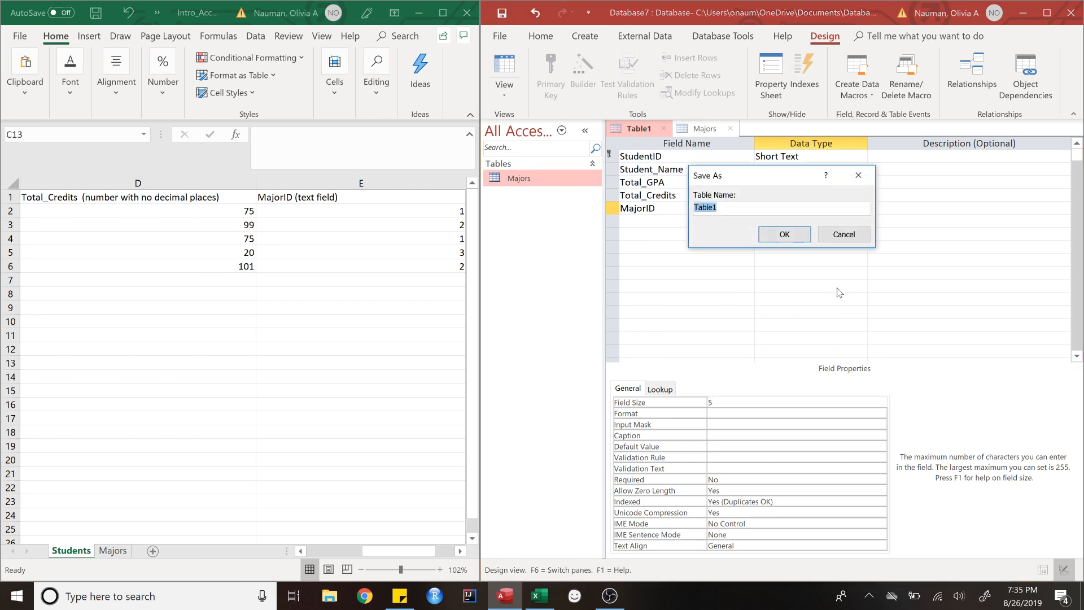
text(Students)
click(775, 236)
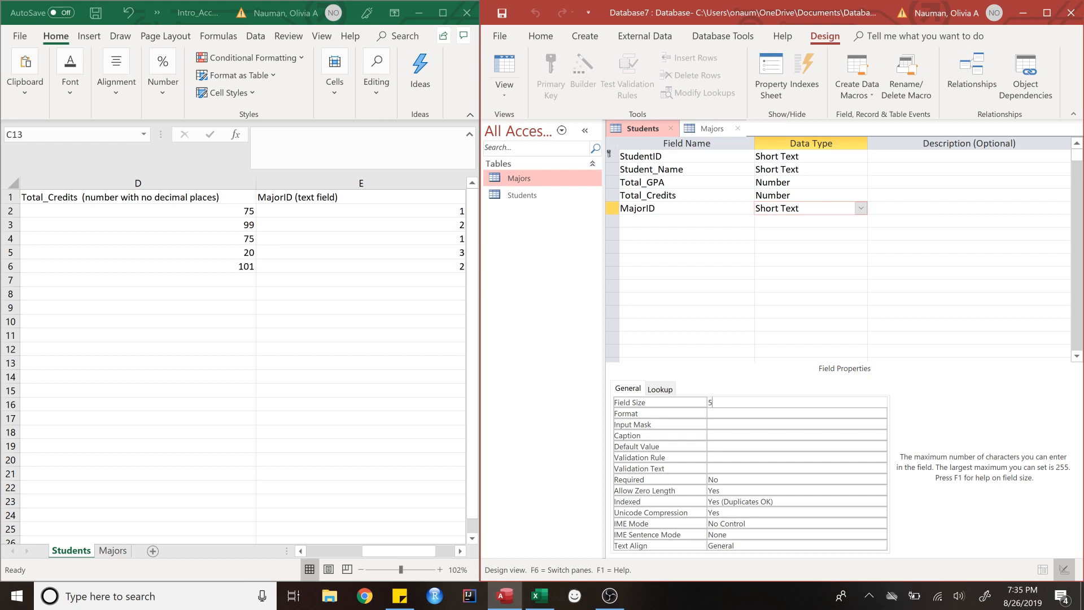
click(506, 90)
click(524, 120)
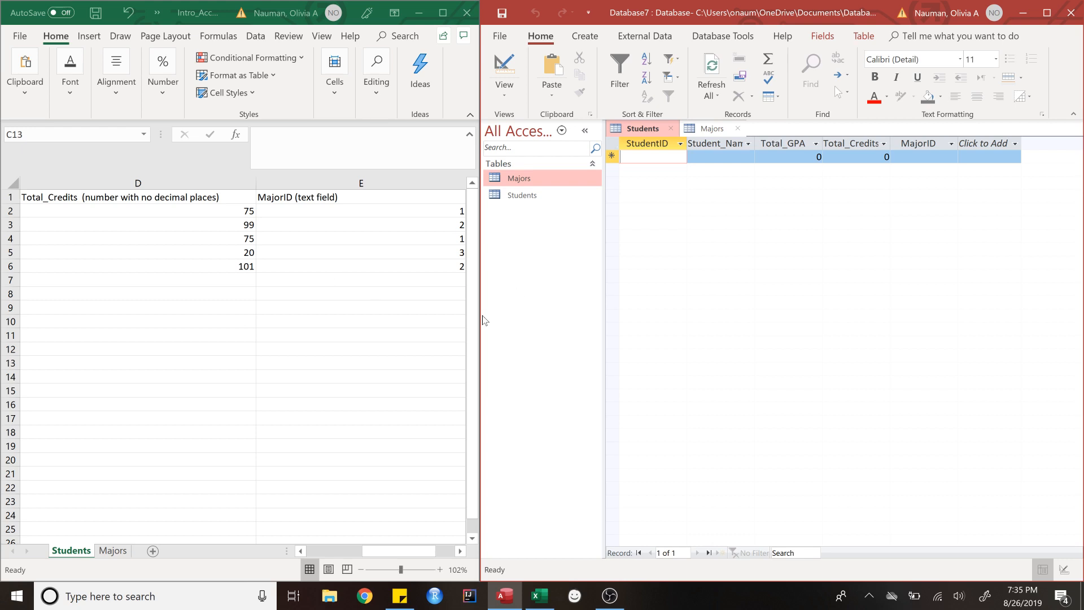
Step: In Excel, select the five student records in A2:E6 of the Students sheet
click(418, 550)
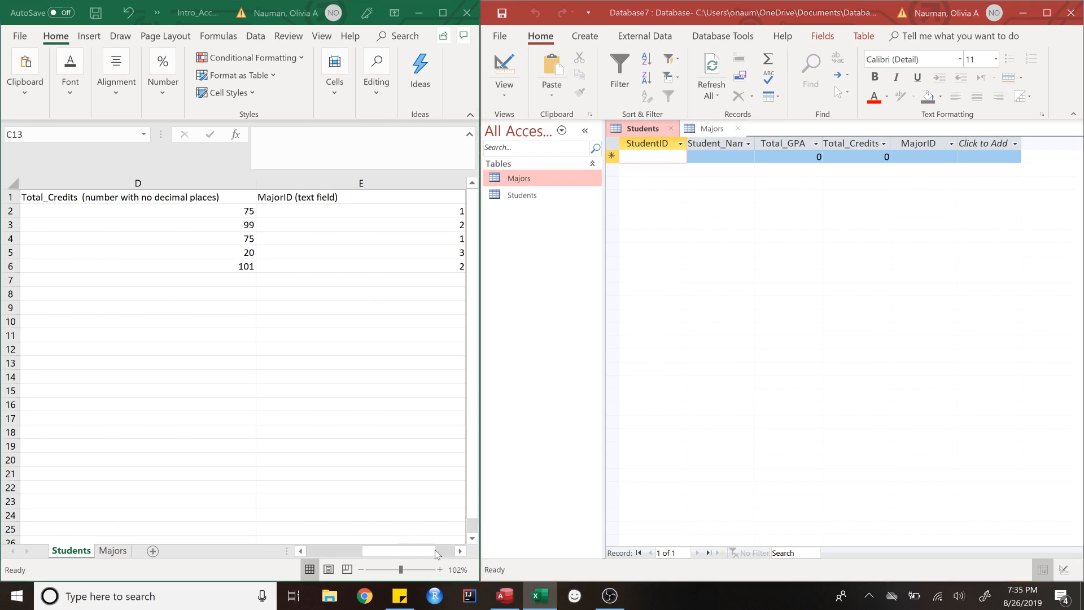
click(460, 551)
click(460, 551)
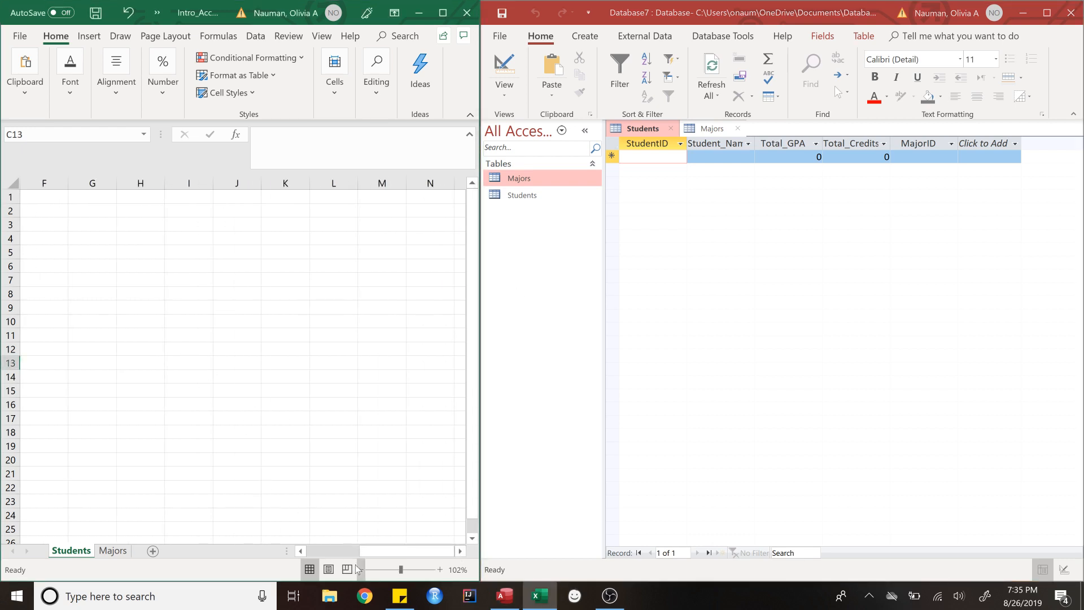
click(300, 550)
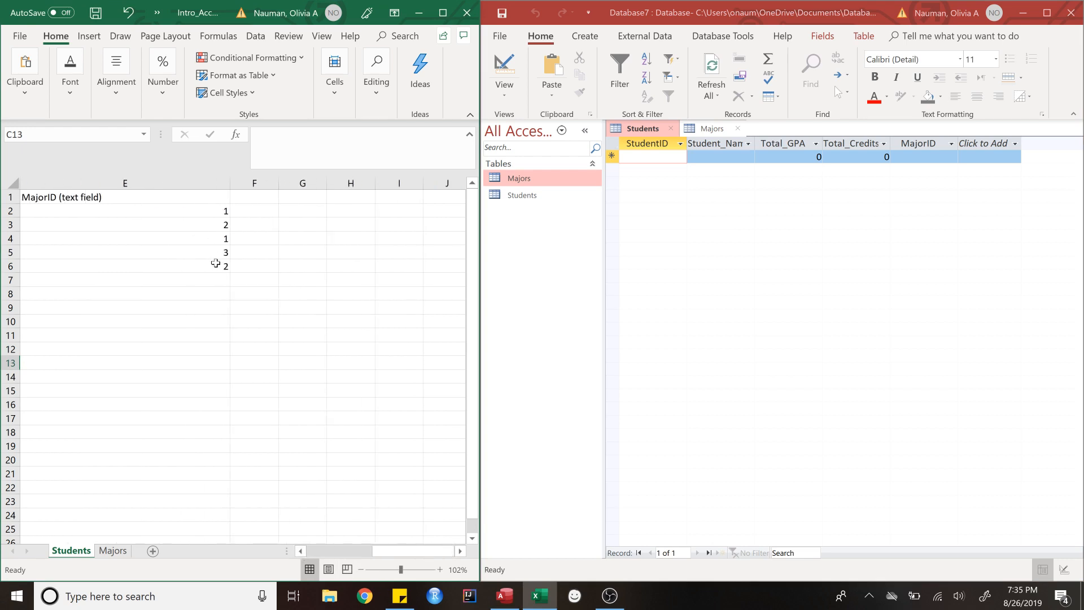
drag(222, 266, 3, 210)
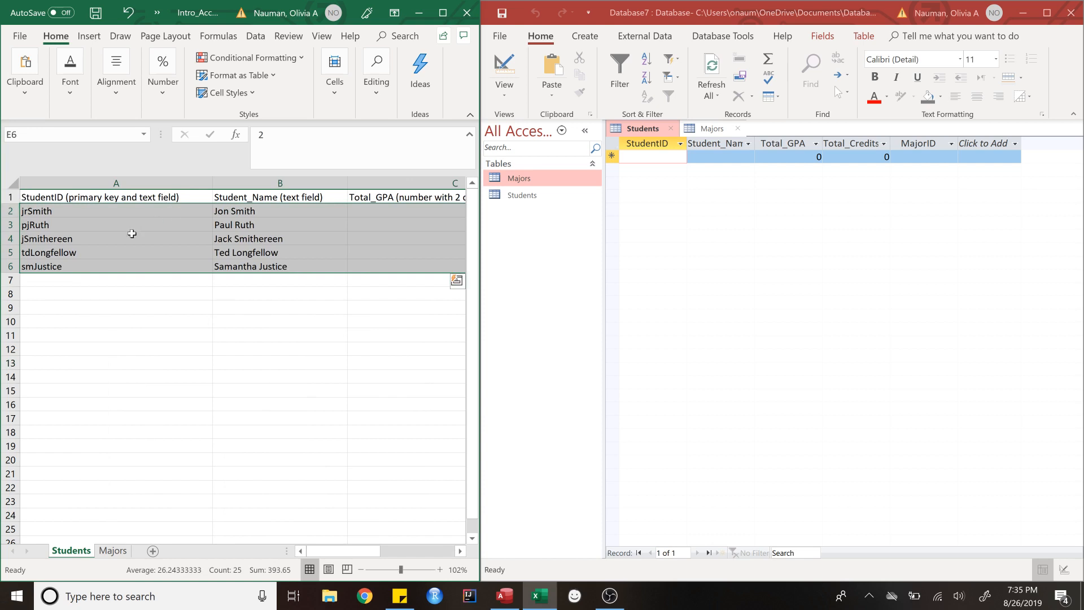
key(ctrl+q)
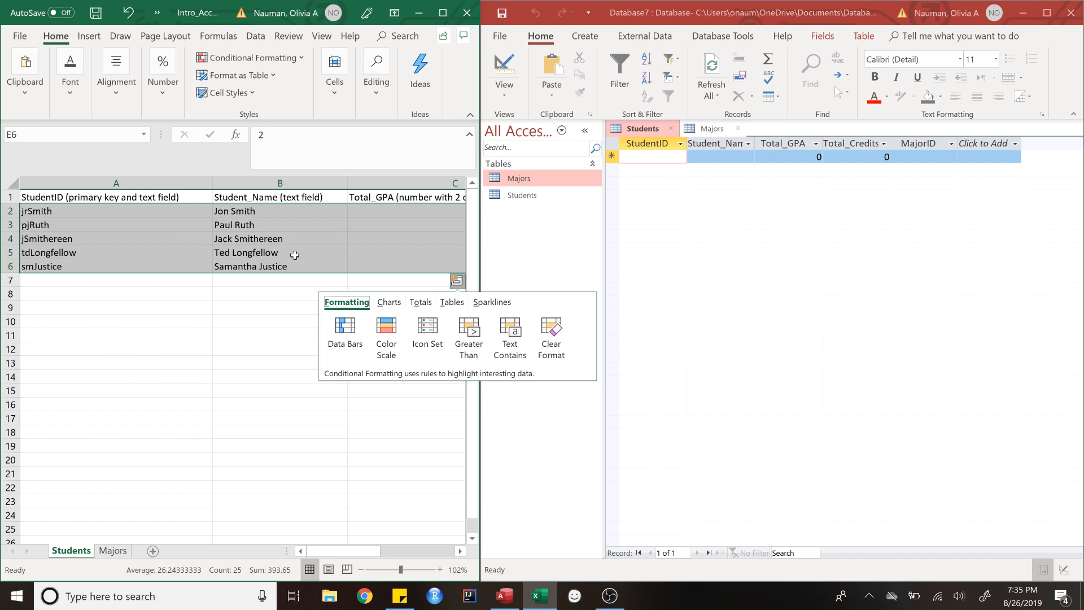
scroll(293, 254, right, 3)
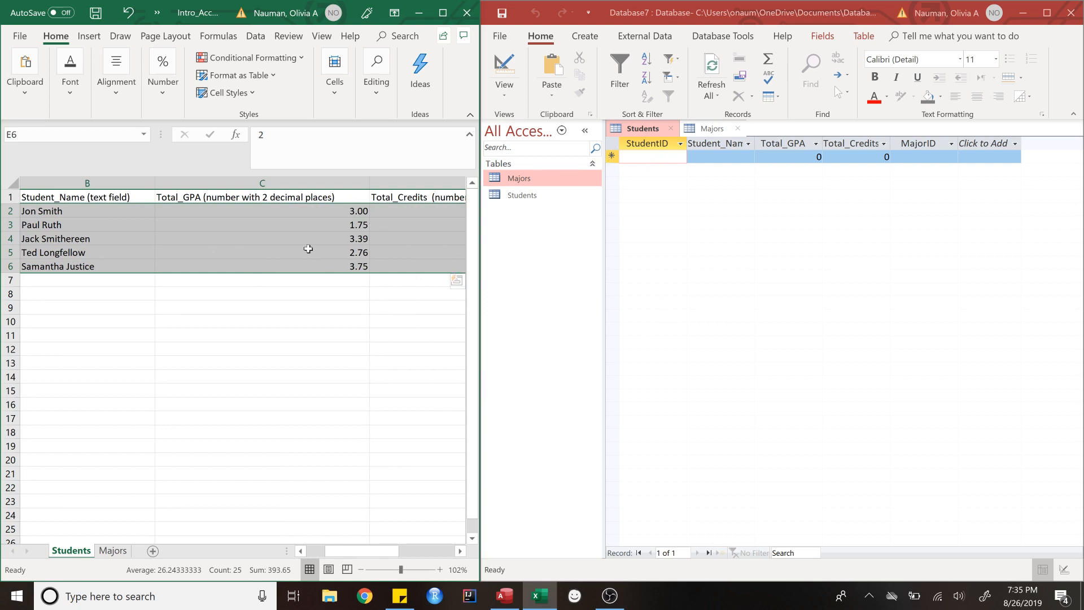
Step: Paste into the Students new record, then undo the wrong paste
click(613, 157)
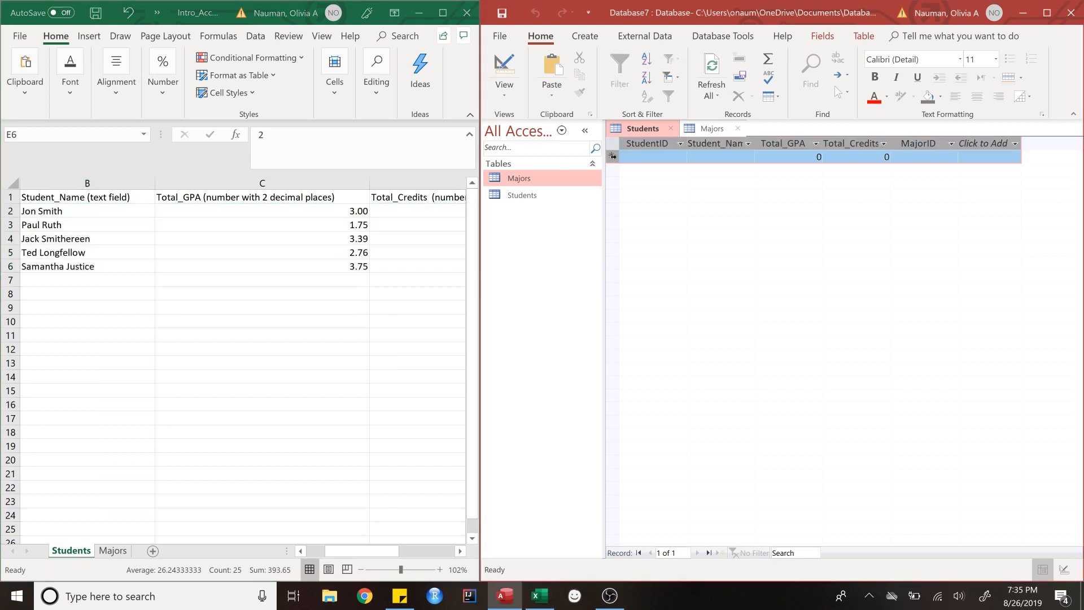
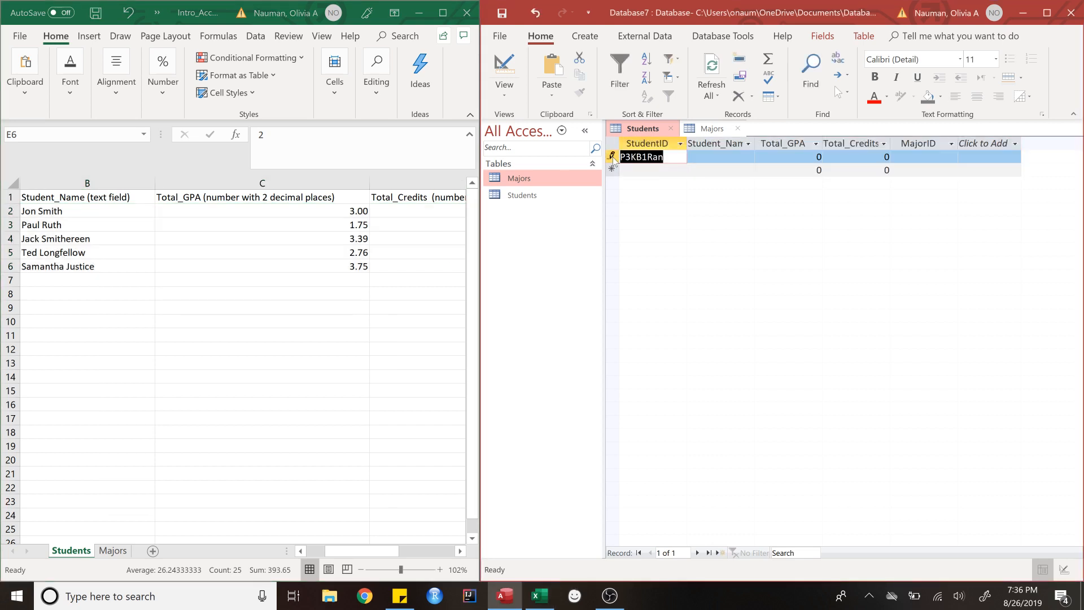
click(537, 16)
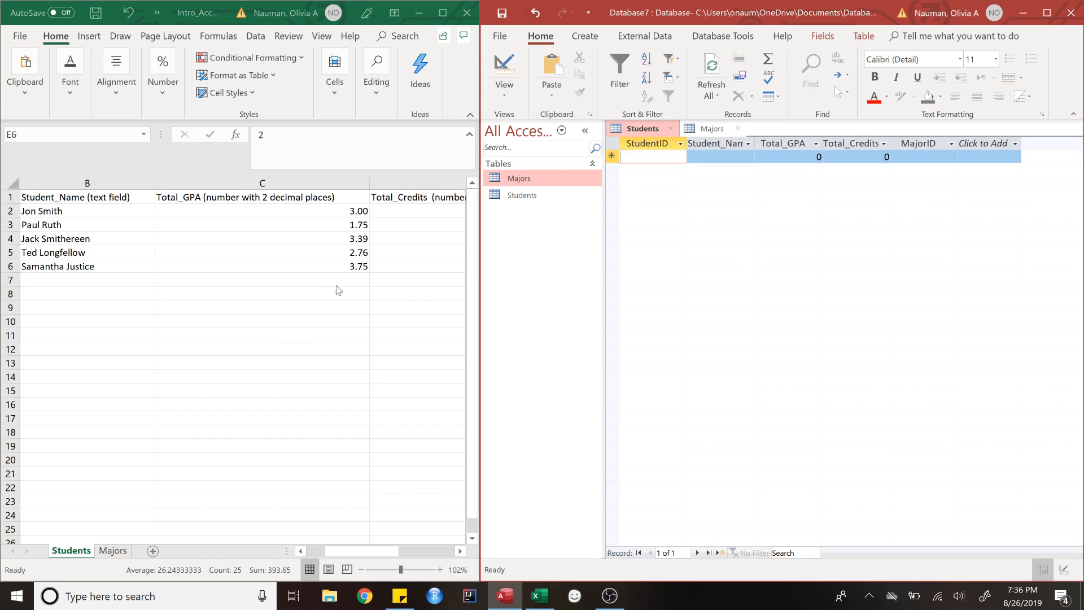
Step: Copy the five Excel student rows and paste them into the Students new-record row
click(350, 550)
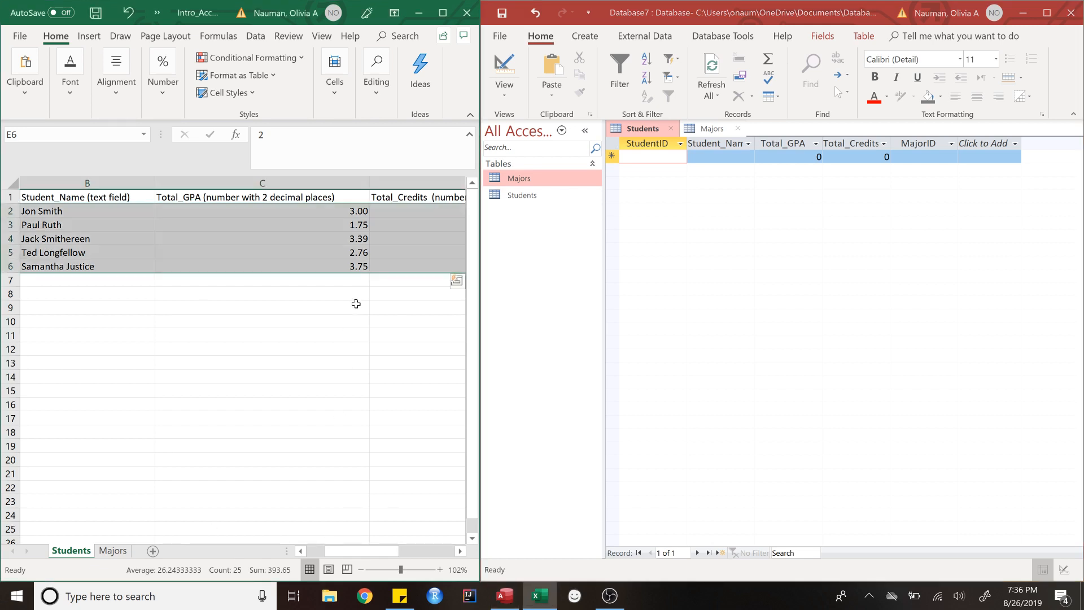
key(ctrl+c)
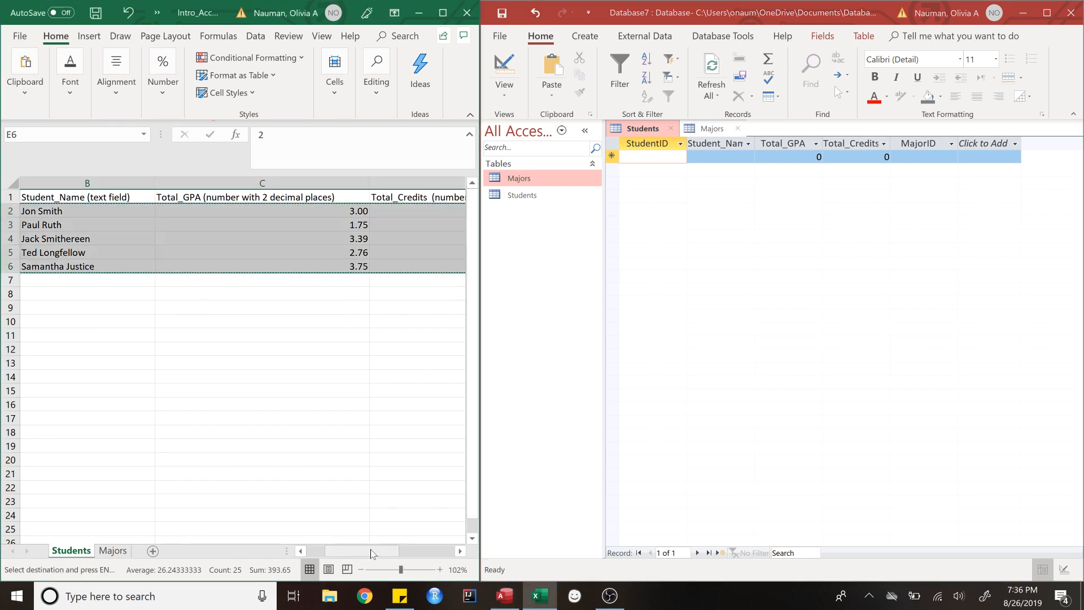
drag(370, 549, 460, 556)
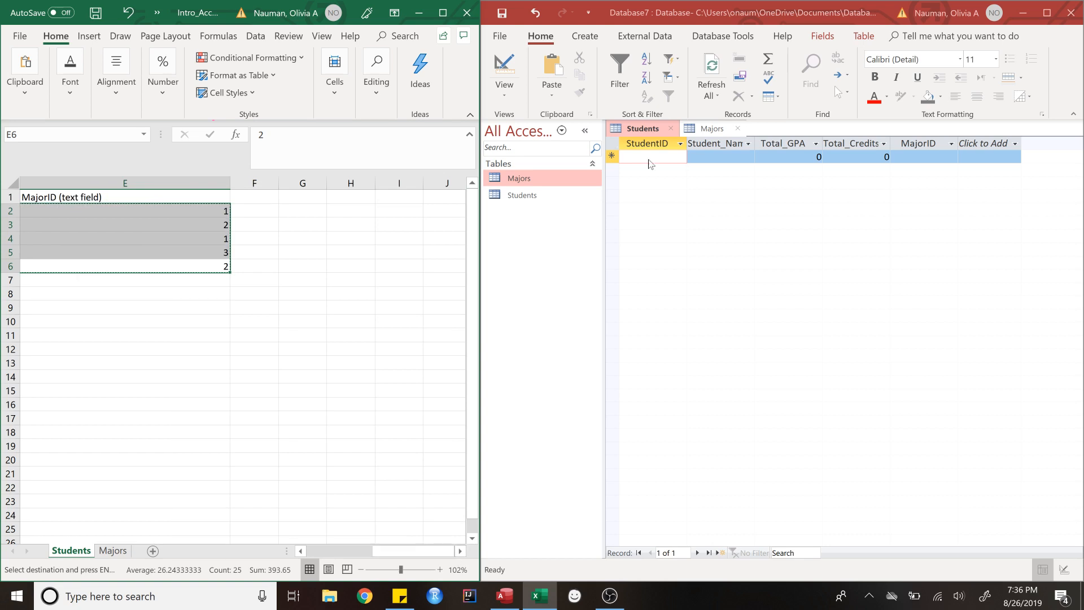
click(613, 156)
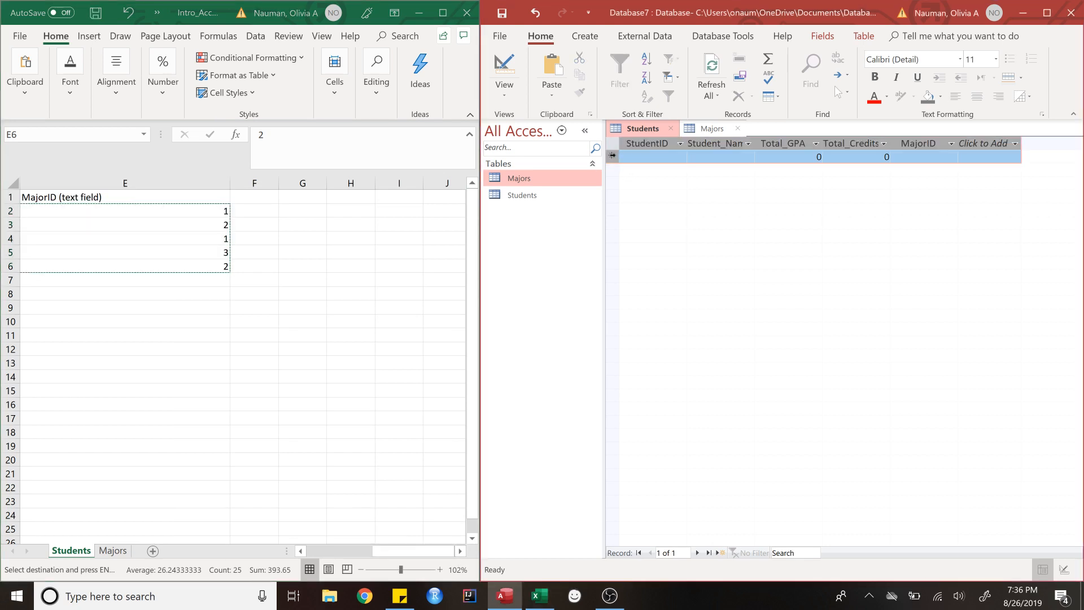
key(ctrl+v)
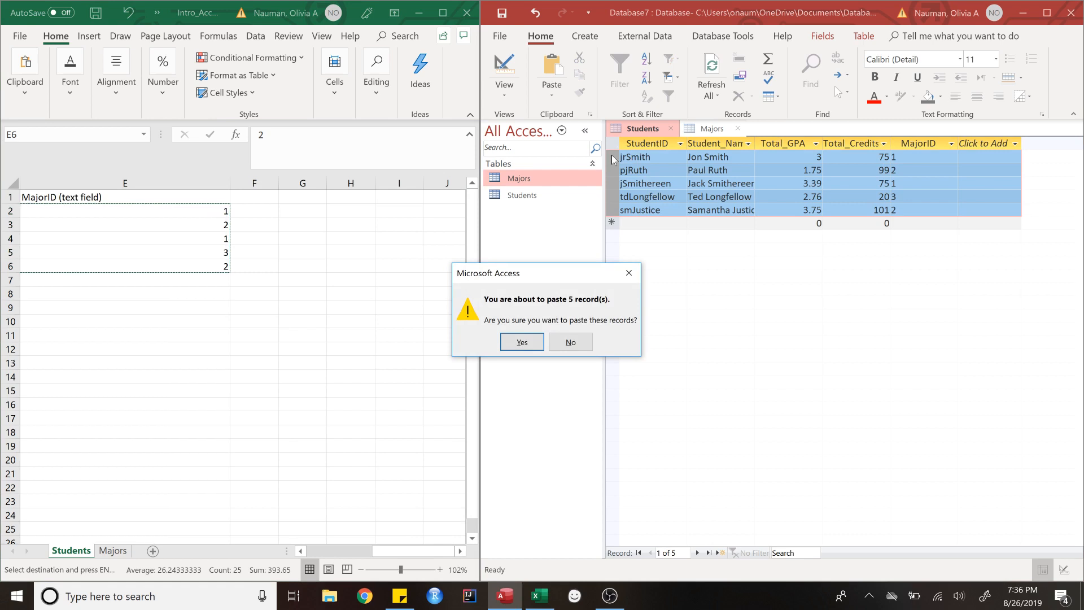
Step: Confirm pasting the 5 records, then close the Students and Majors tables
click(522, 342)
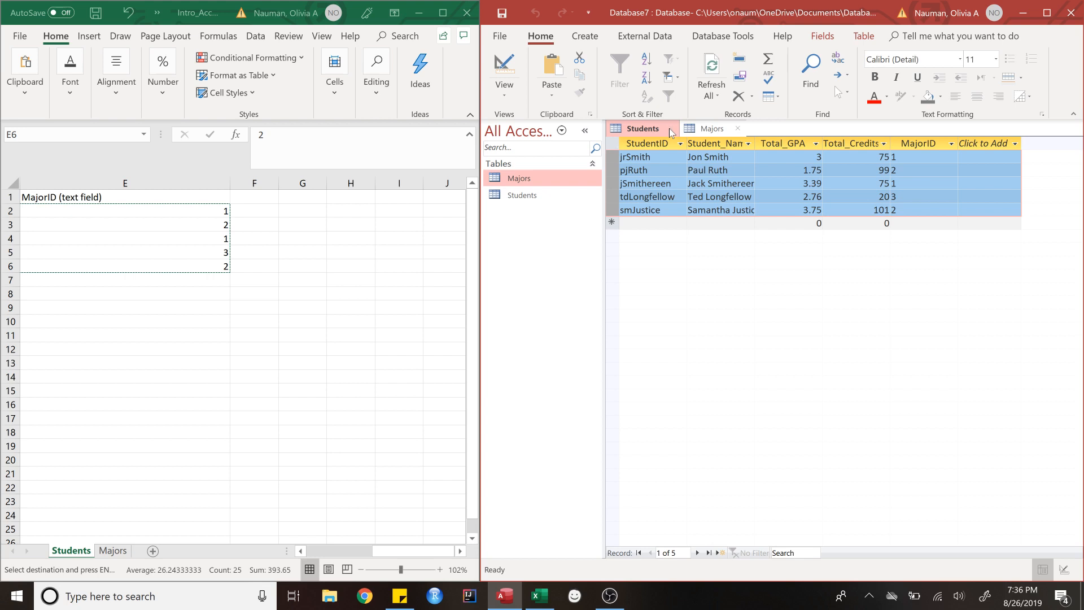
click(669, 128)
click(669, 127)
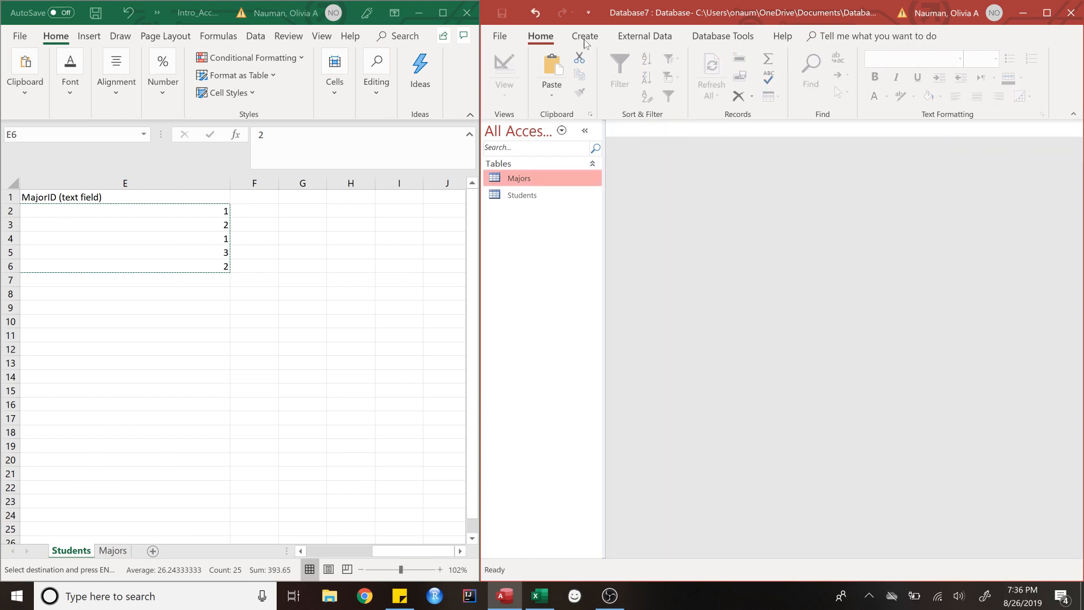
Step: Add Majors and Students to the Relationships window, placing Students further right
click(712, 37)
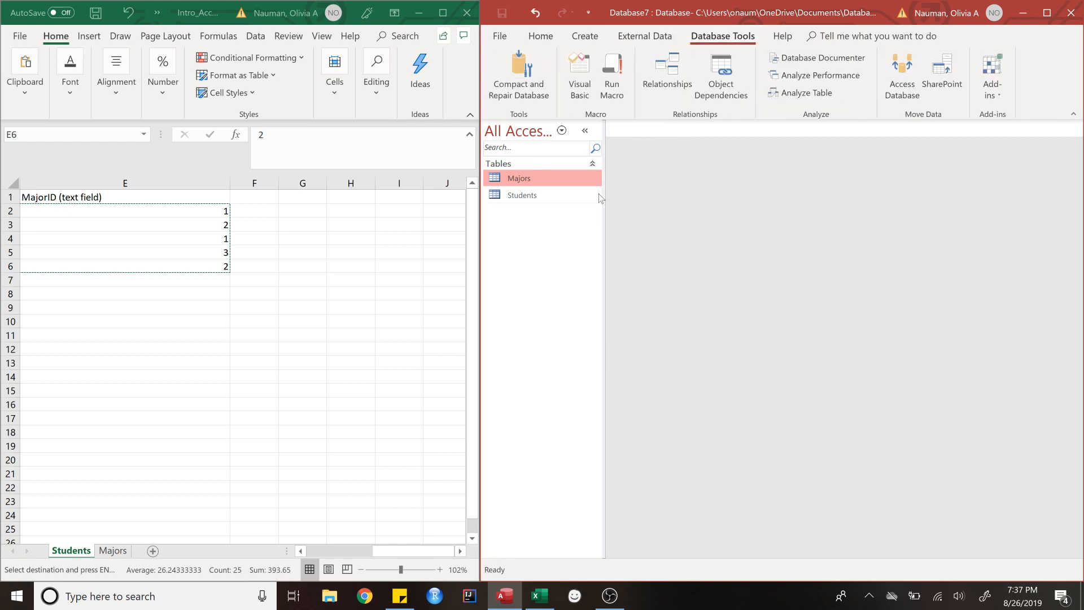
click(666, 63)
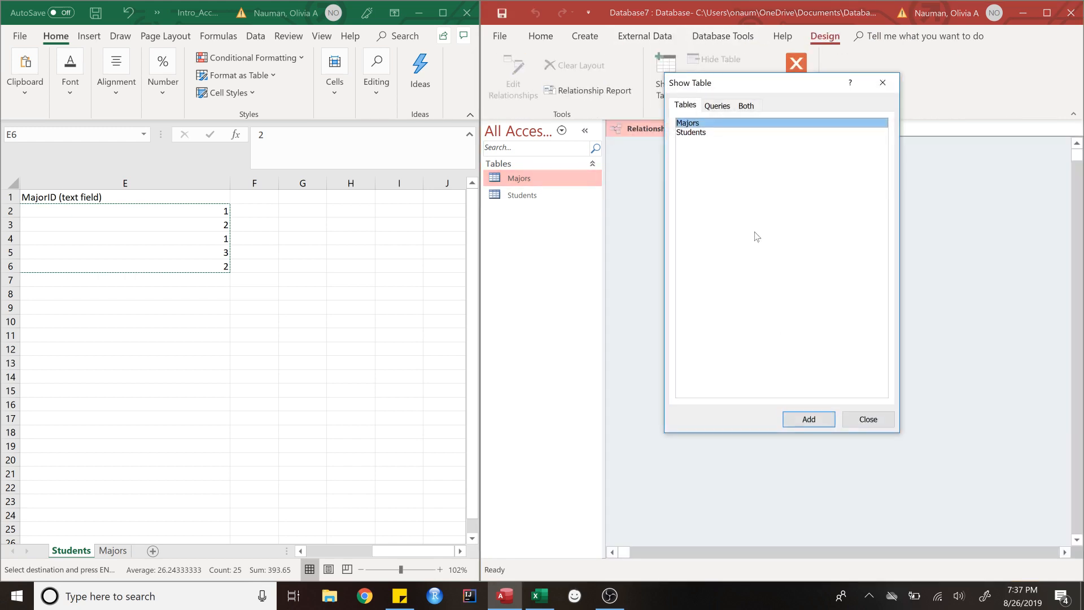
double_click(690, 125)
click(693, 134)
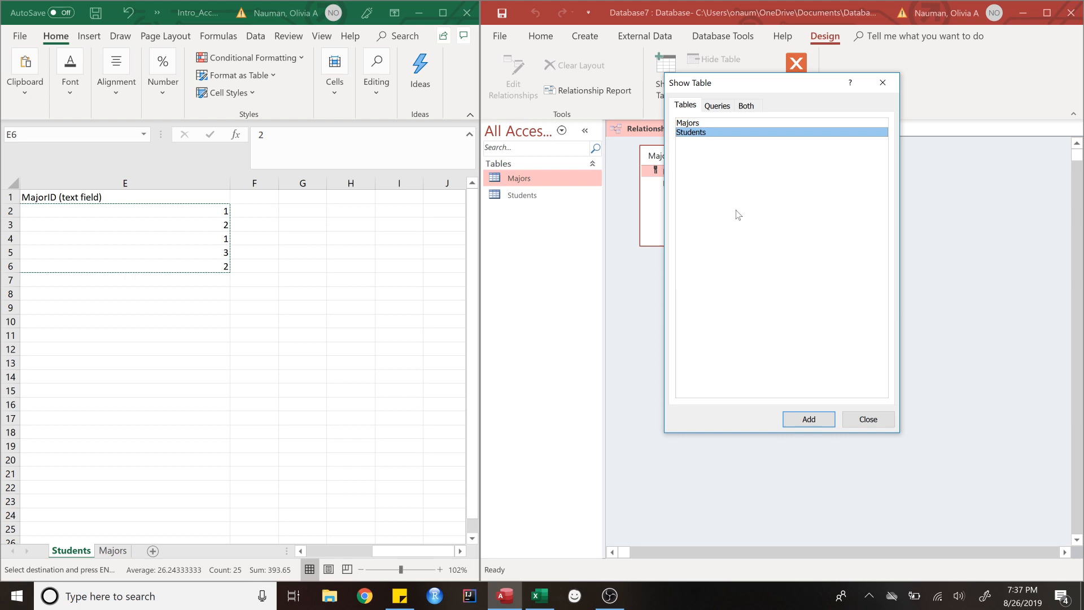
double_click(703, 131)
click(868, 419)
drag(843, 157, 890, 158)
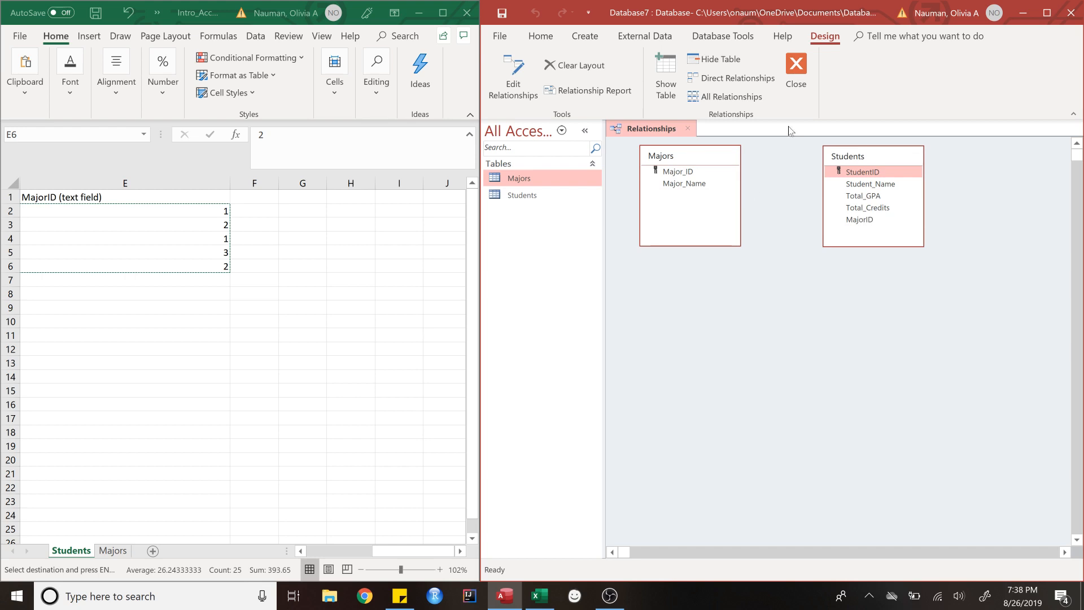
Step: Link MajorID to Major_ID with referential integrity, cascade update and cascade delete enabled
mouse_move(854, 224)
mouse_down()
mouse_move(677, 172)
mouse_move(864, 225)
mouse_up()
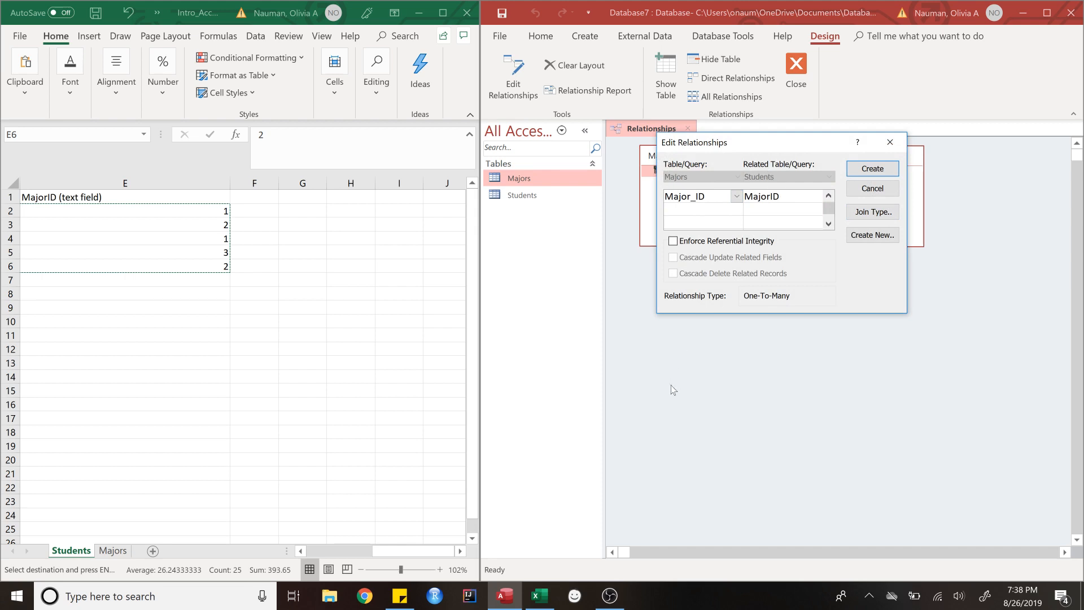
click(674, 241)
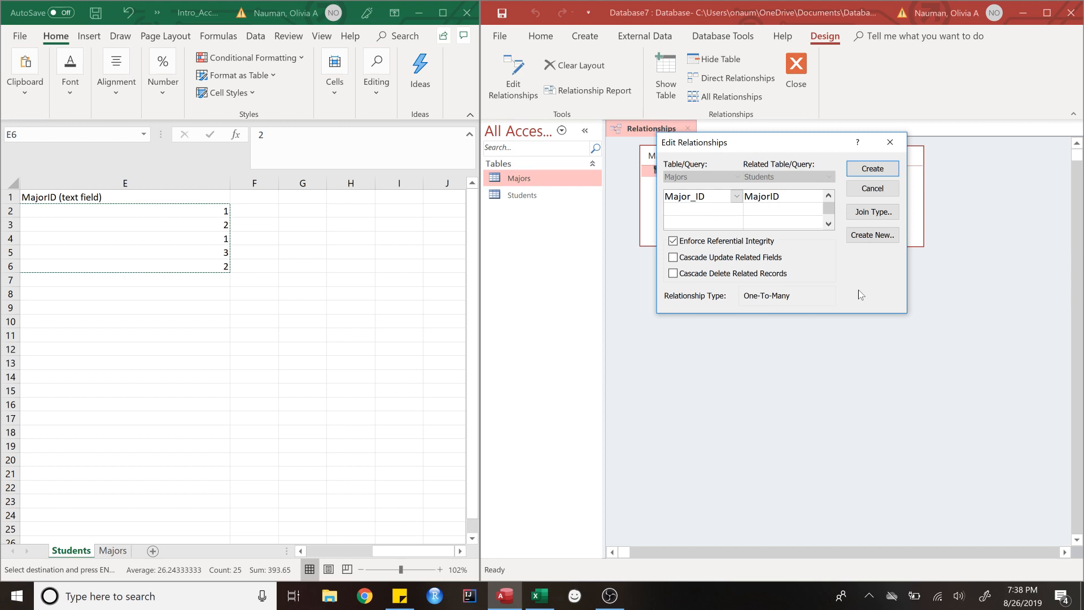
click(673, 258)
click(673, 274)
Step: Create the Major_ID-to-MajorID one-to-many relationship
click(872, 168)
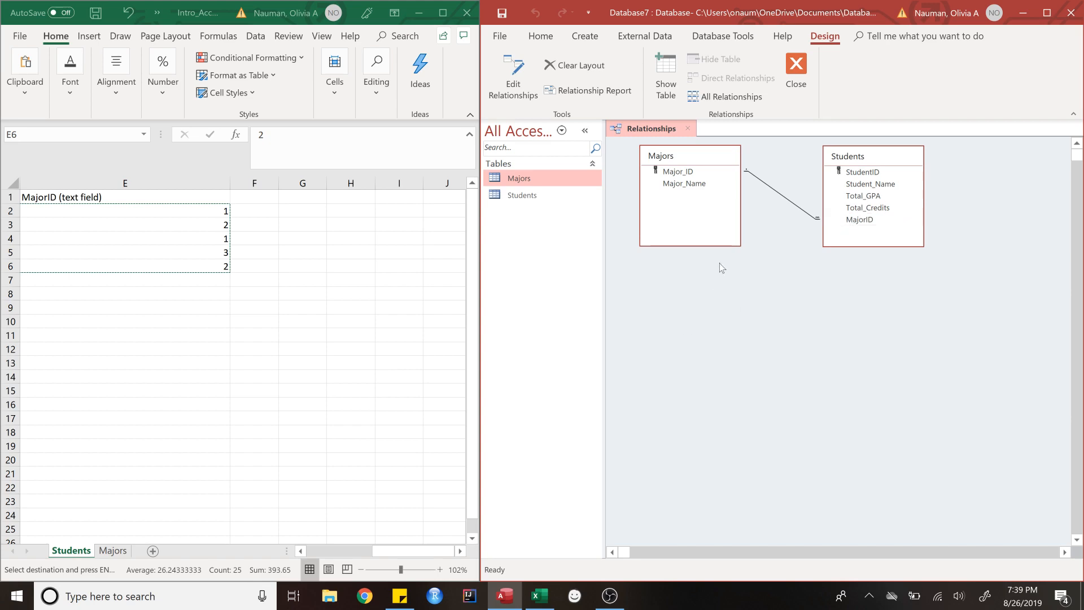
click(609, 596)
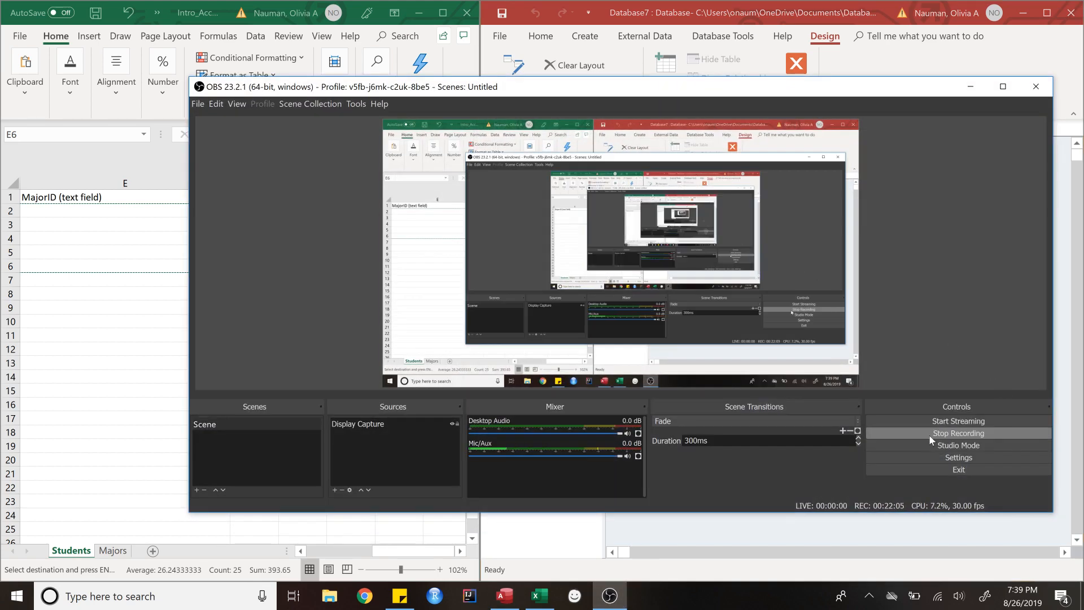